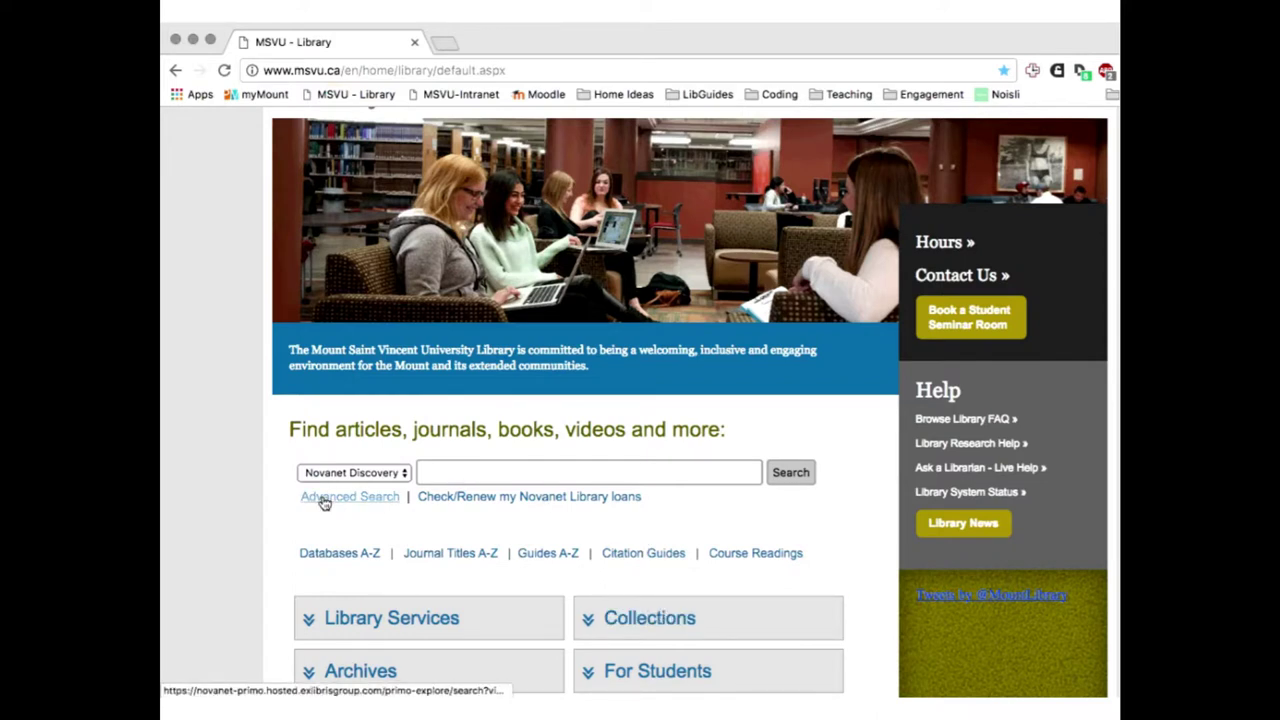
Open Primo's Advanced Search page and set the Resource Type filter to Articles
left_click(323, 501)
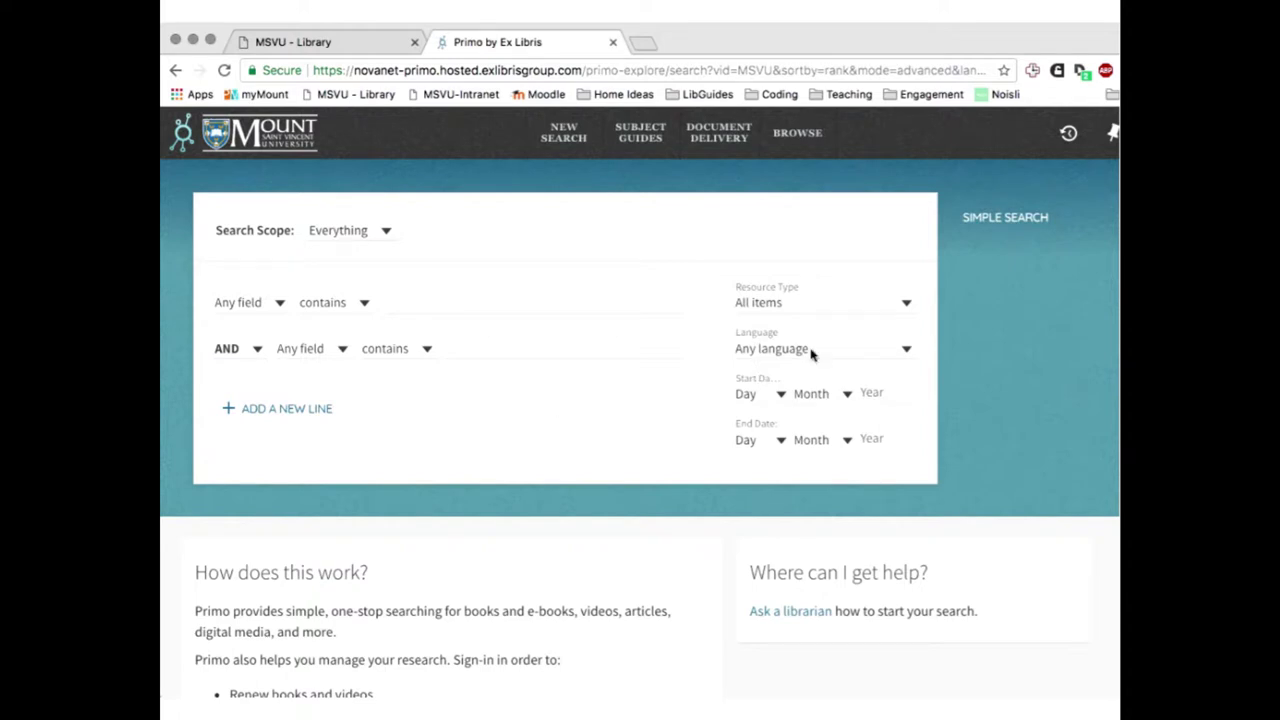
left_click(908, 309)
left_click(996, 305)
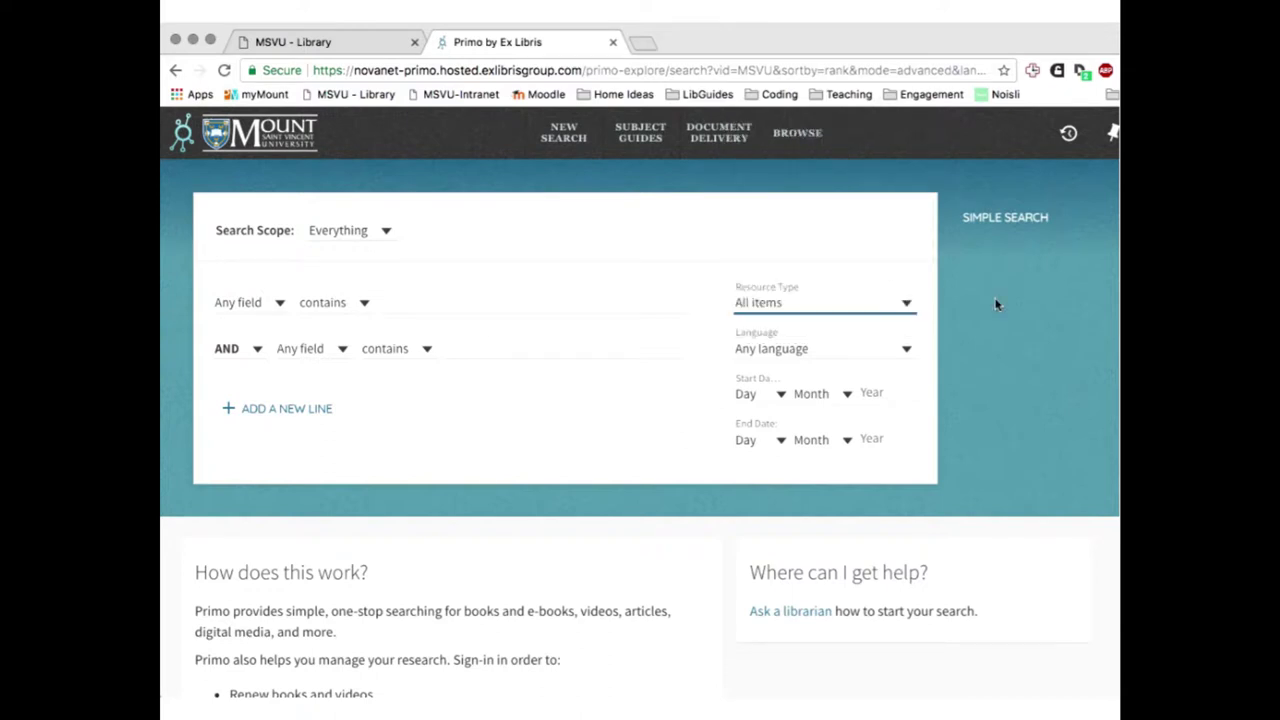
left_click(907, 305)
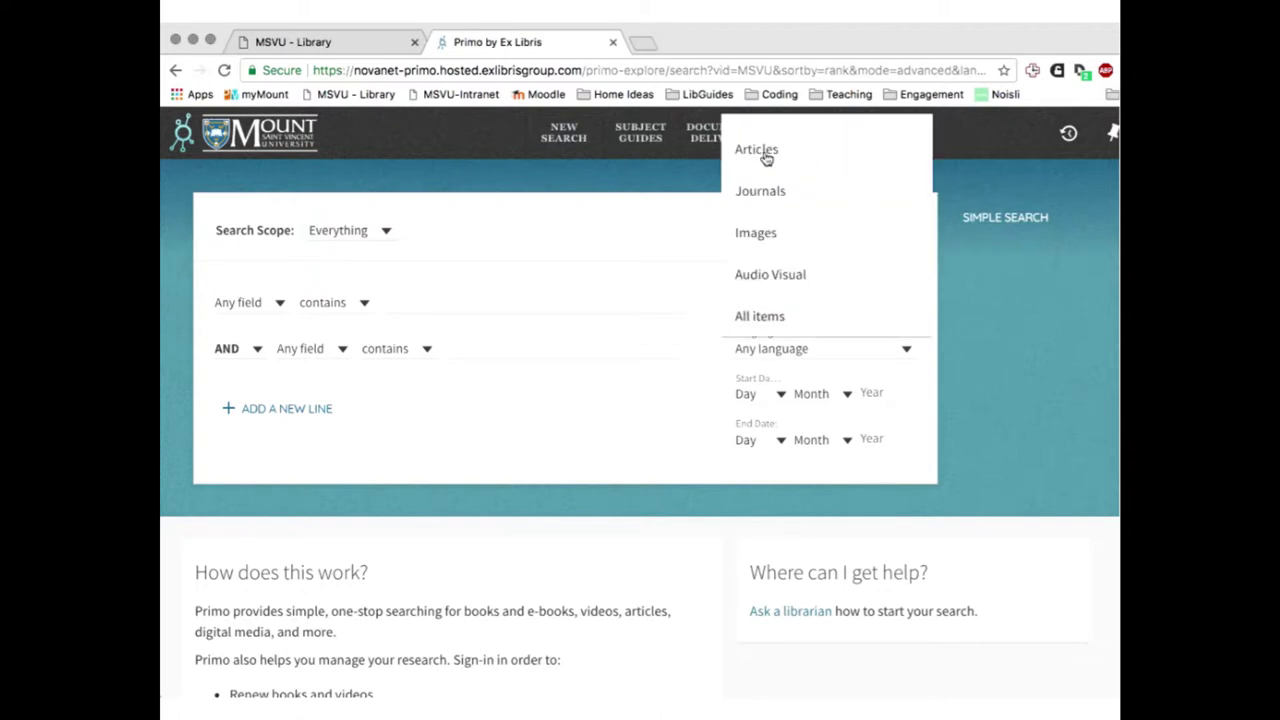
left_click(766, 154)
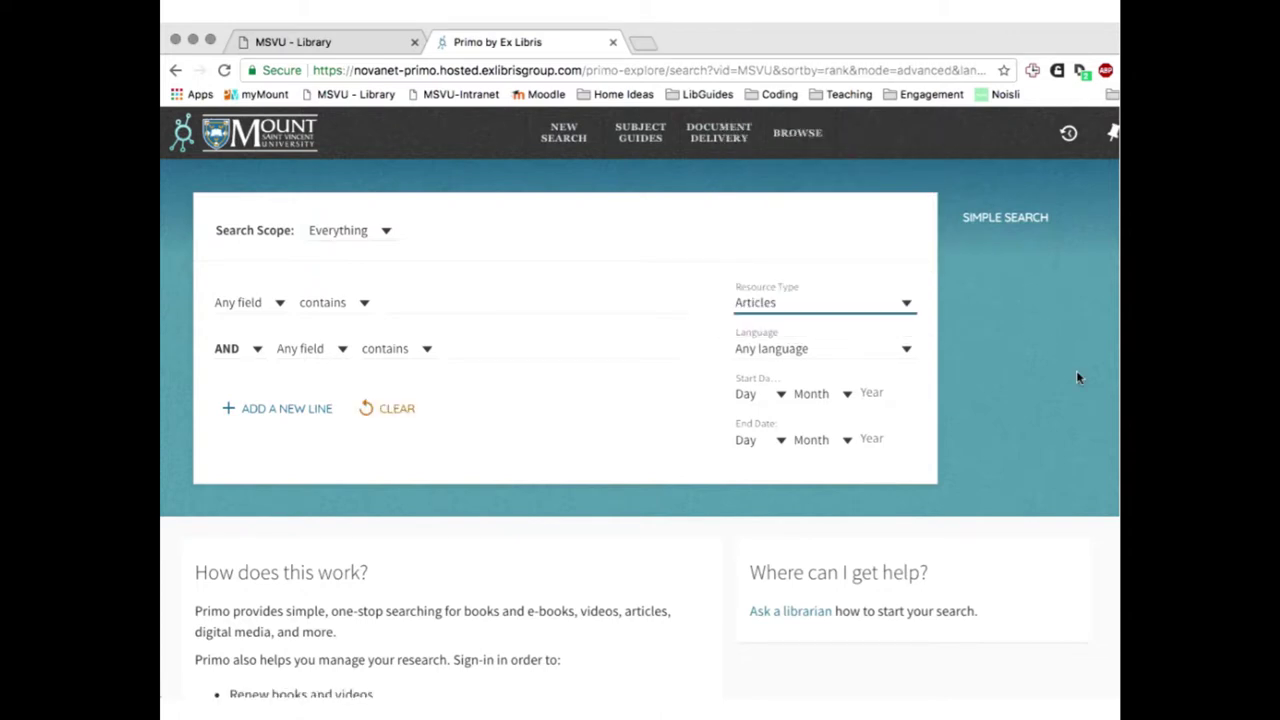
Search articles for 'McLuhan' in the first 'contains' search line
left_click(391, 304)
type("Mc")
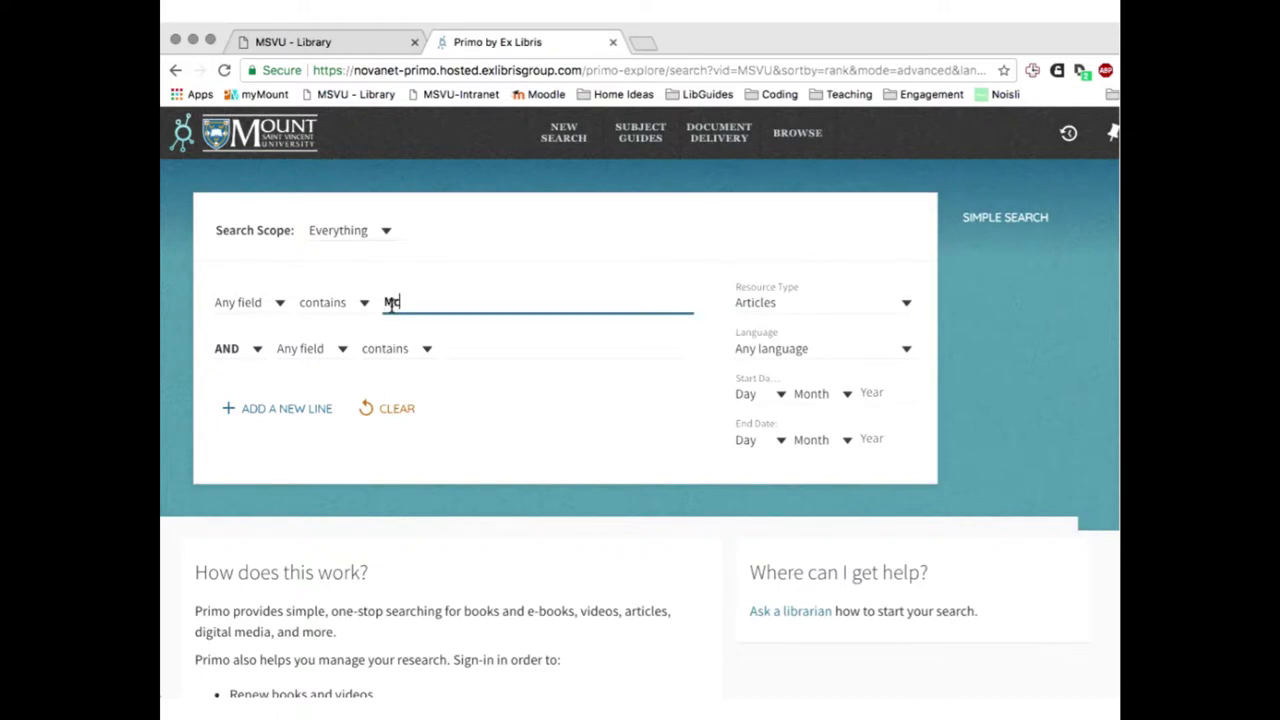
type("Luhan")
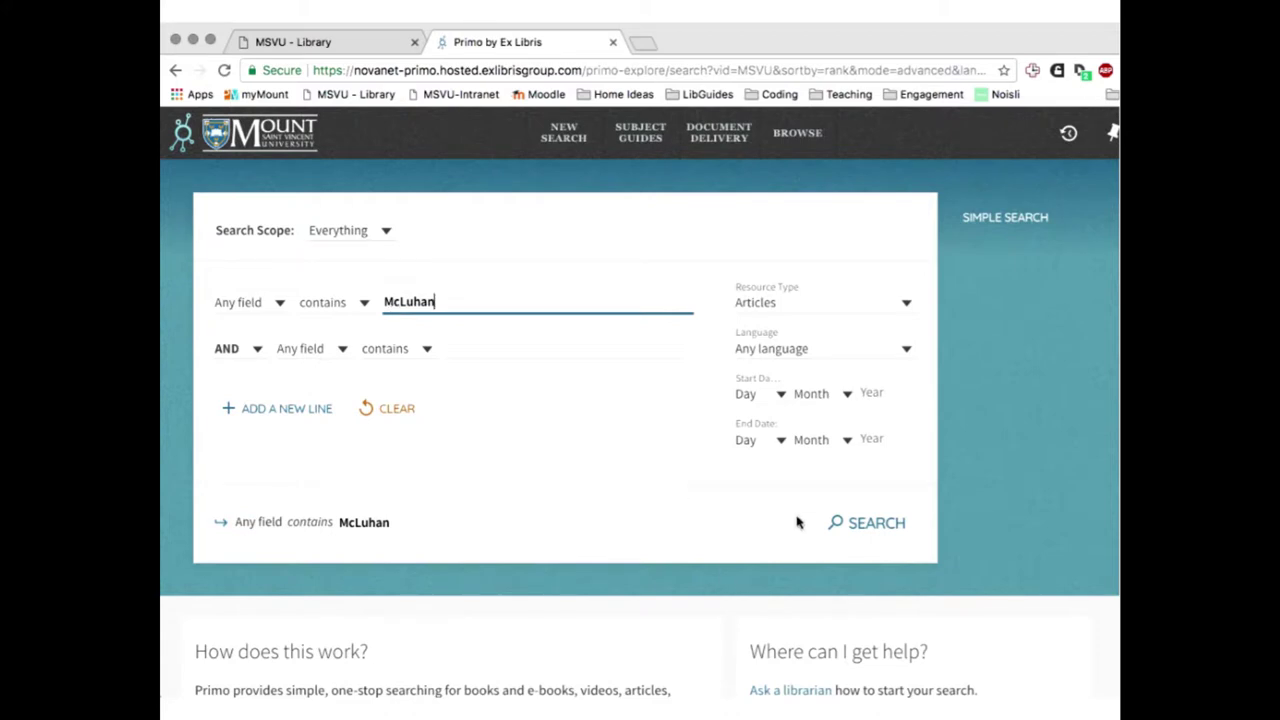
left_click(870, 531)
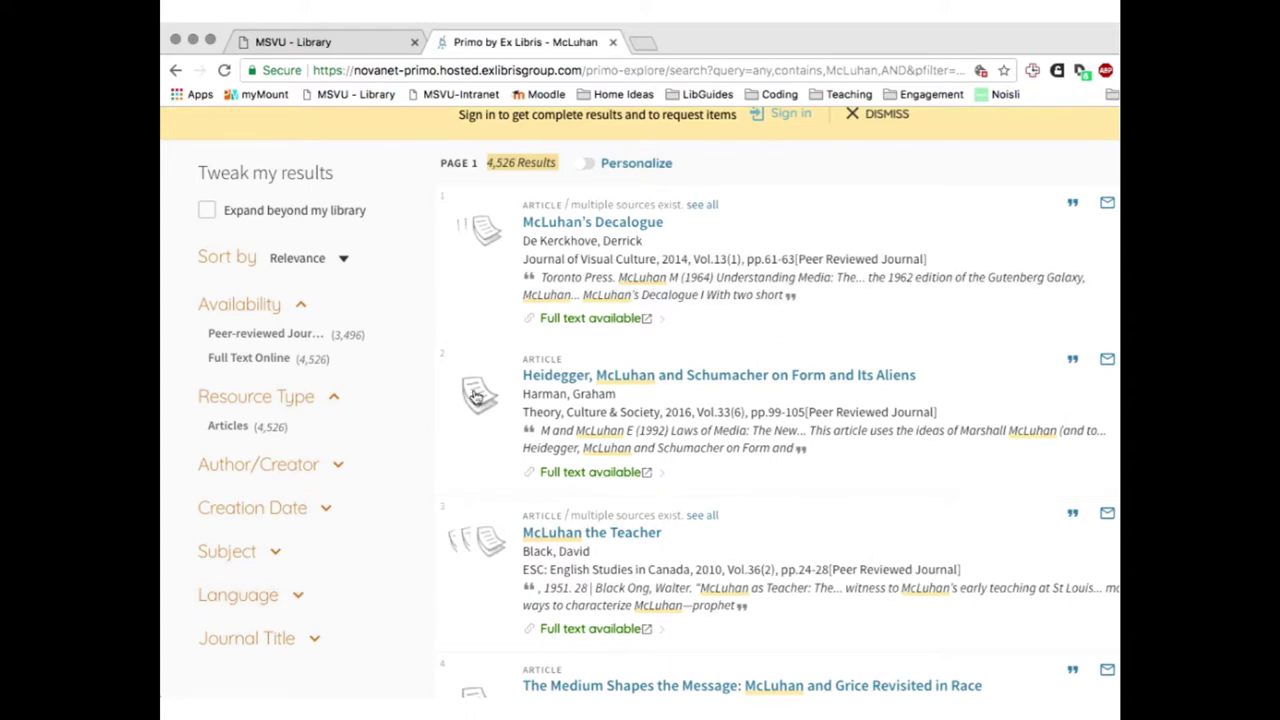
Apply the Peer-reviewed Journals filter to the McLuhan article results
left_click(335, 437)
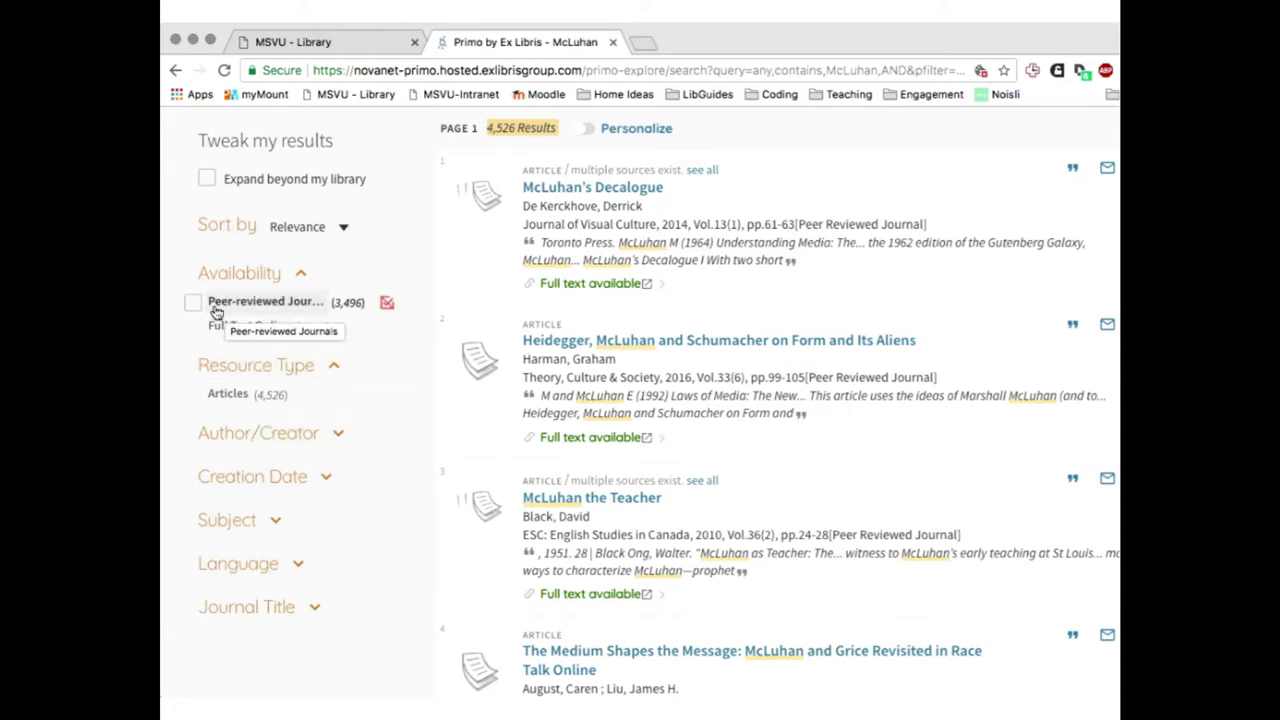
left_click(193, 304)
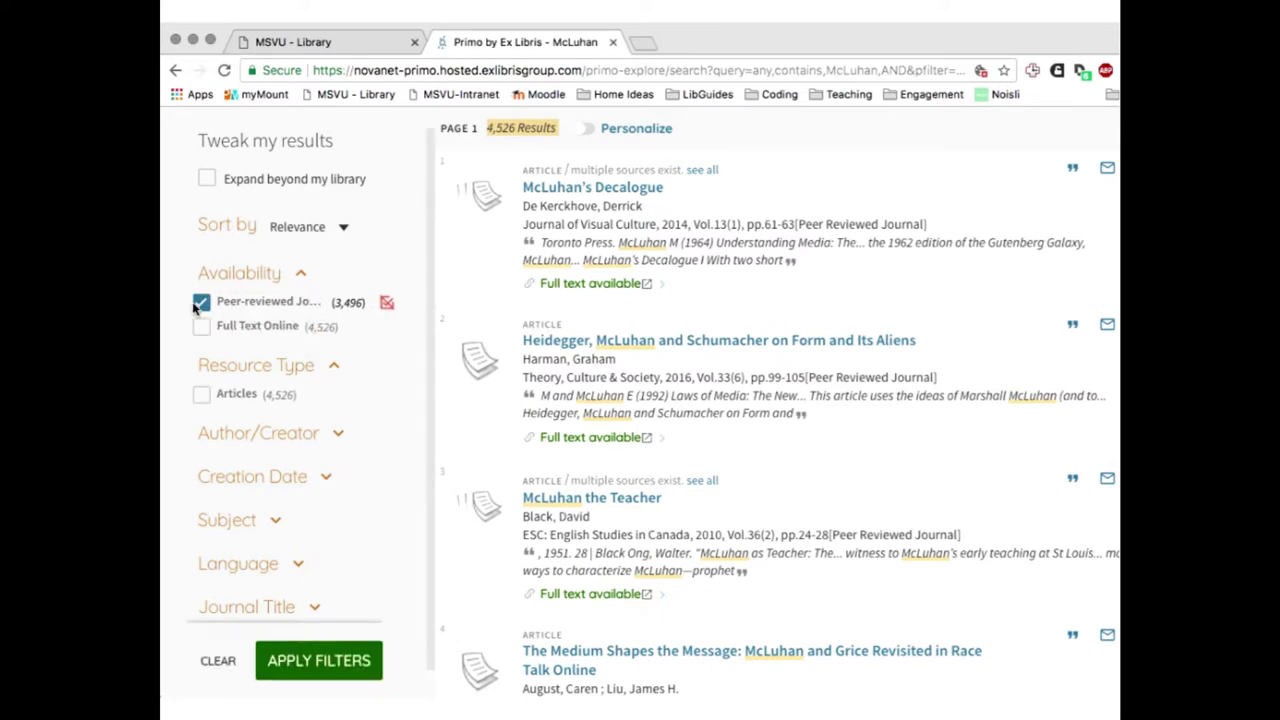
left_click(308, 670)
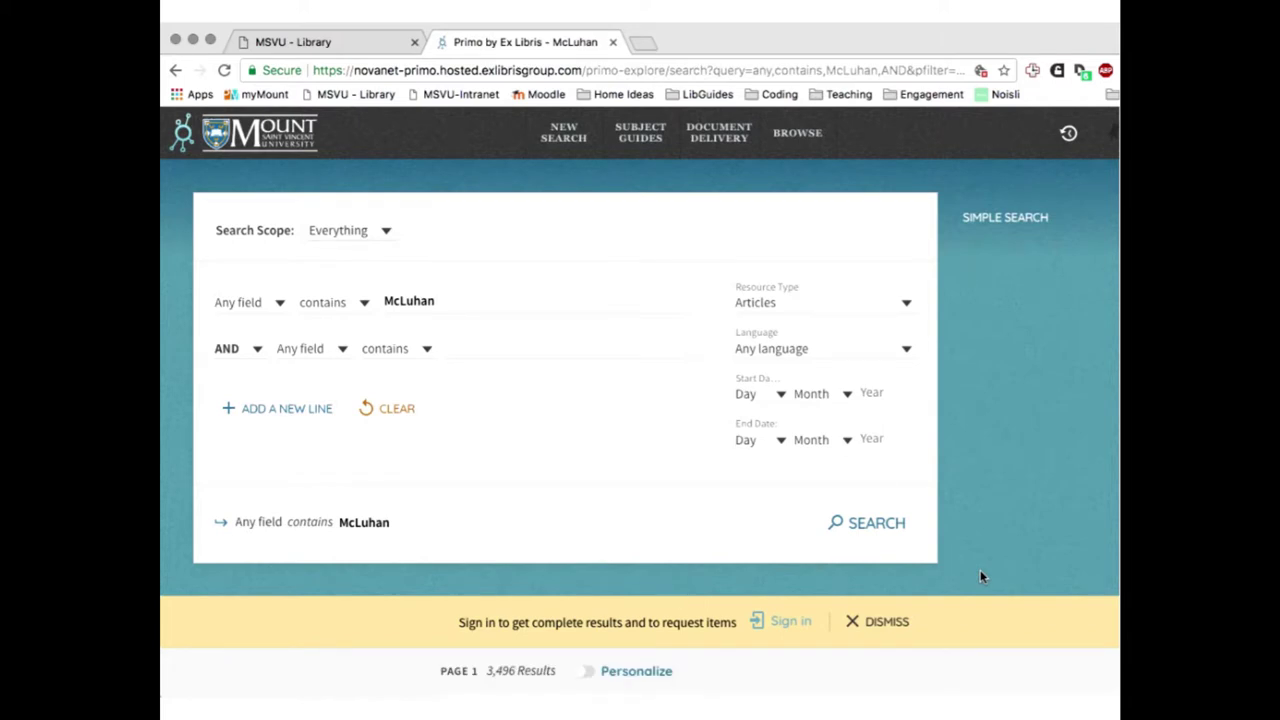
Expand the Subject facet and add the Technology filter, leaving 182 results
scroll(981, 590, "down", 2)
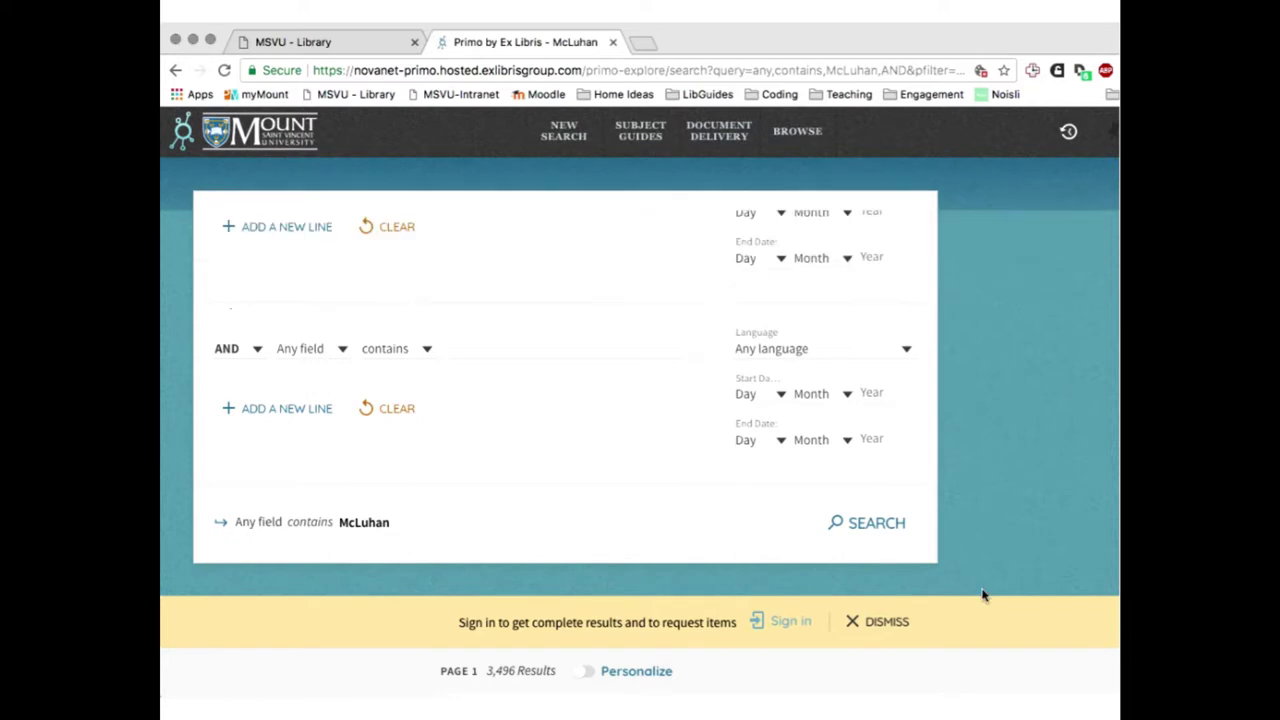
scroll(981, 594, "down", 2)
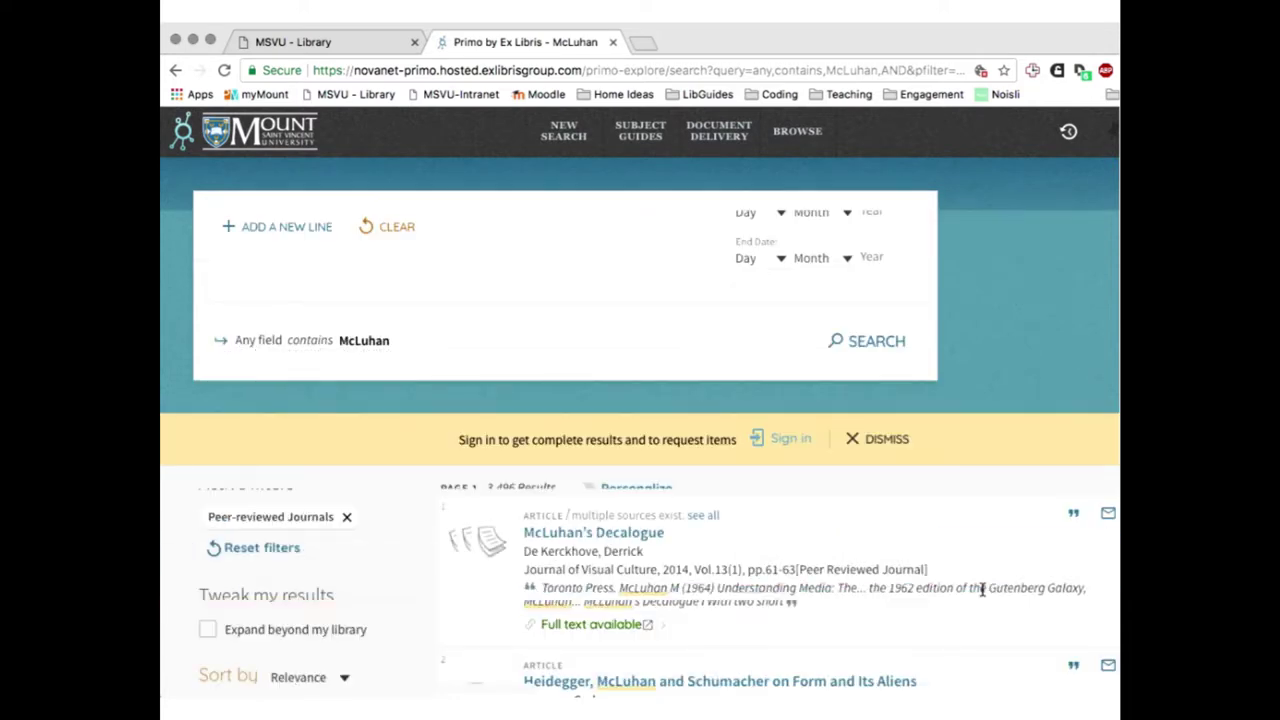
scroll(981, 590, "down", 3)
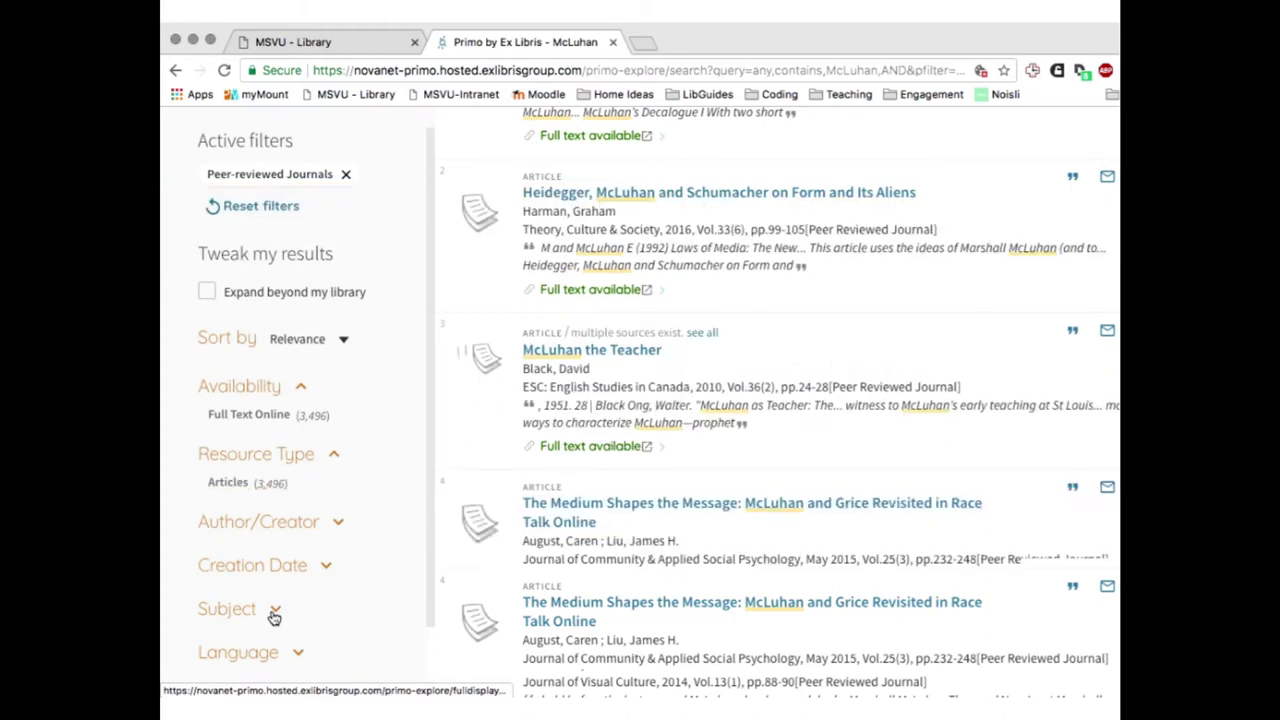
left_click(274, 612)
scroll(274, 615, "down", 4)
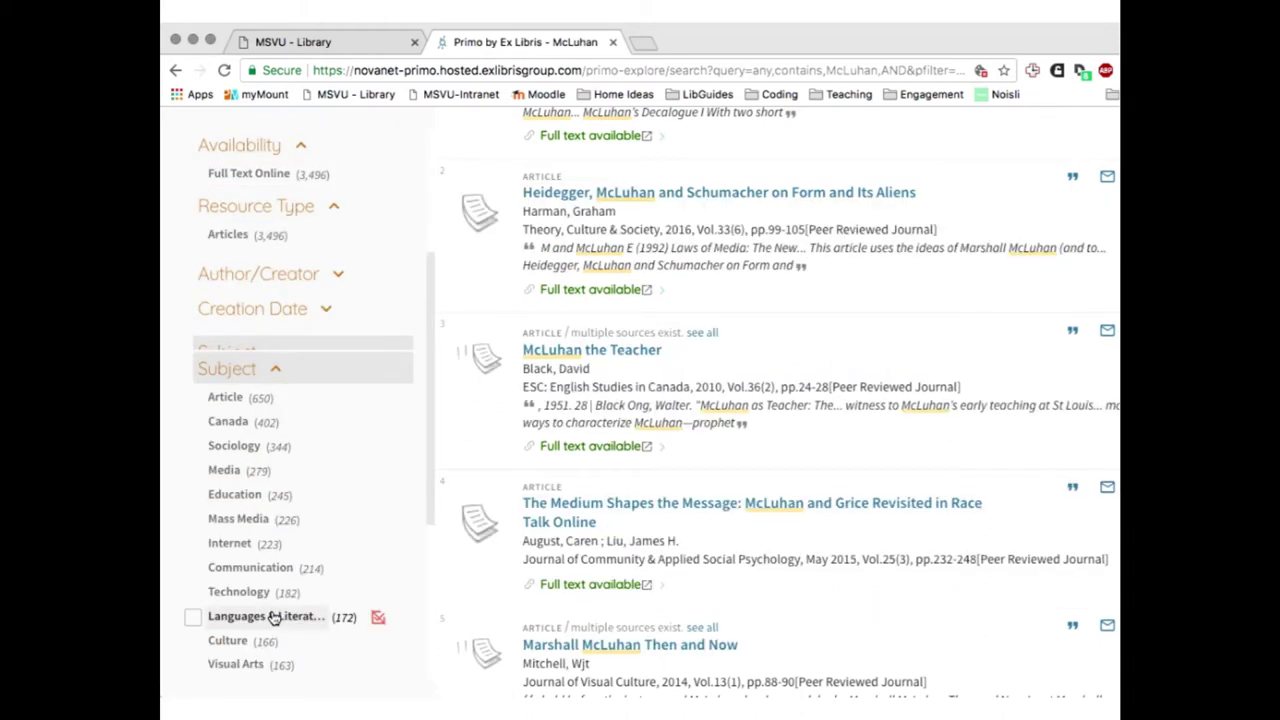
scroll(272, 612, "down", 1)
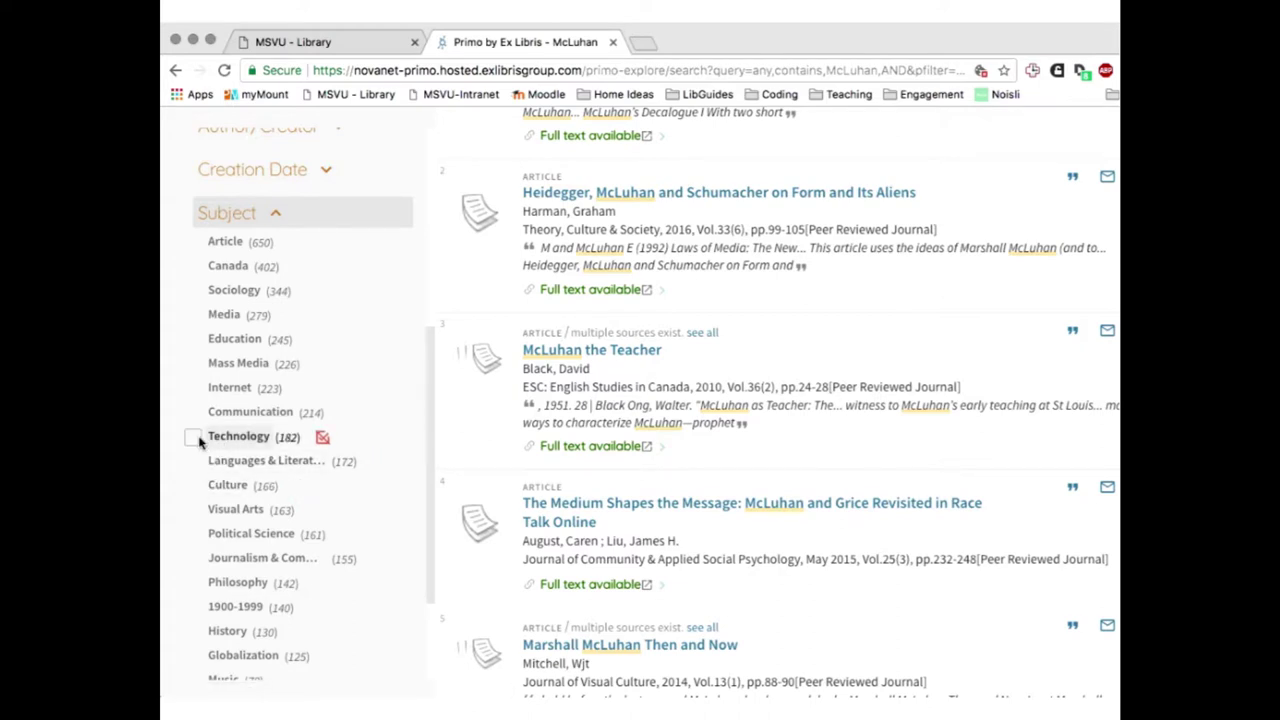
left_click(199, 442)
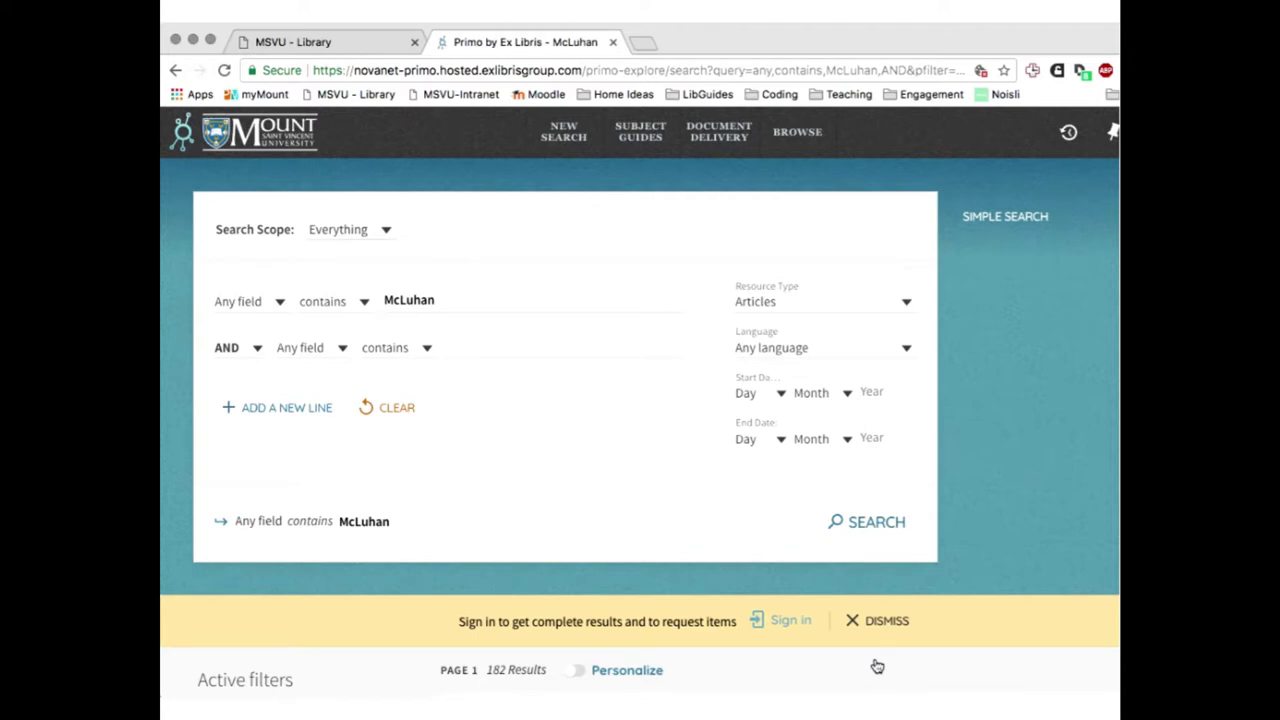
scroll(877, 666, "down", 2)
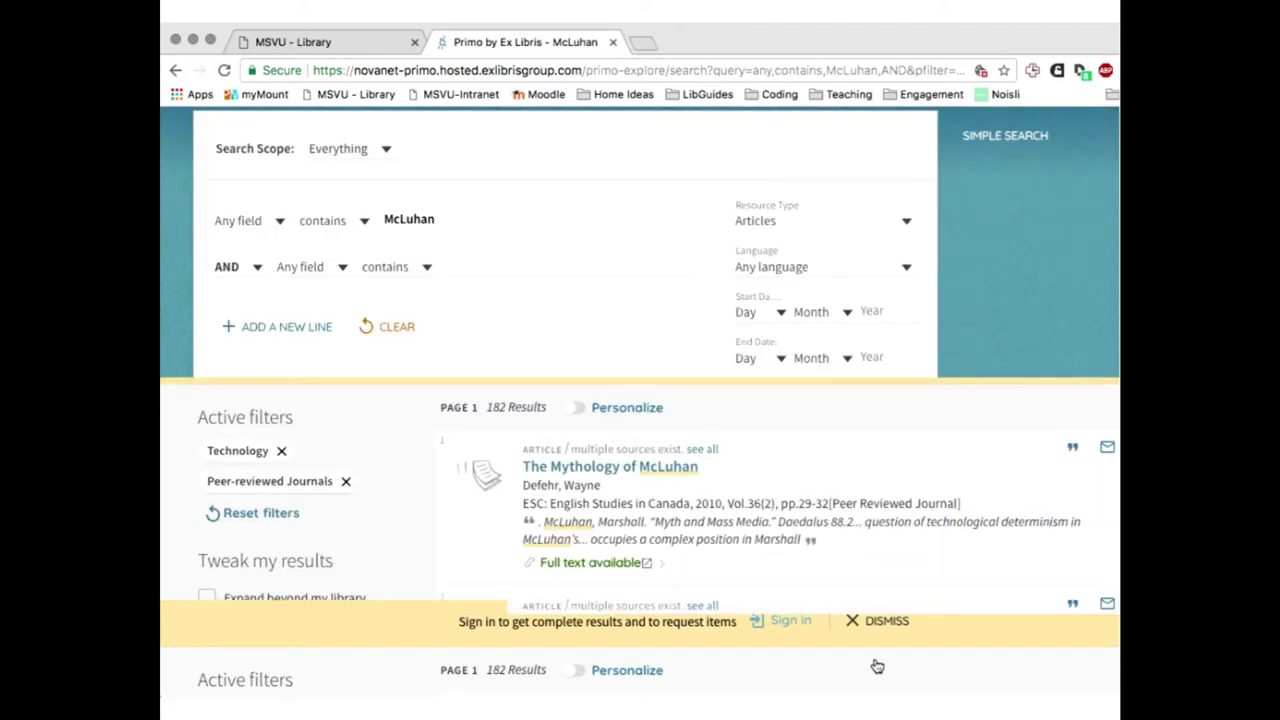
scroll(877, 666, "down", 5)
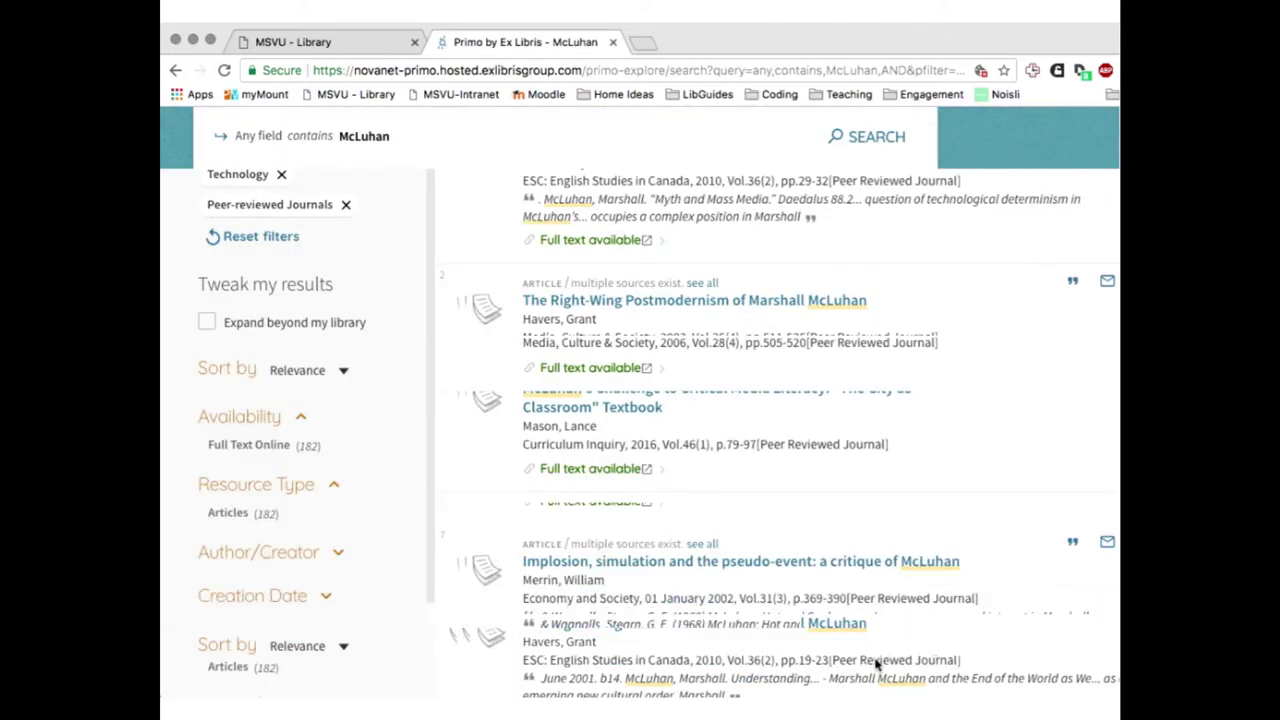
scroll(877, 662, "down", 5)
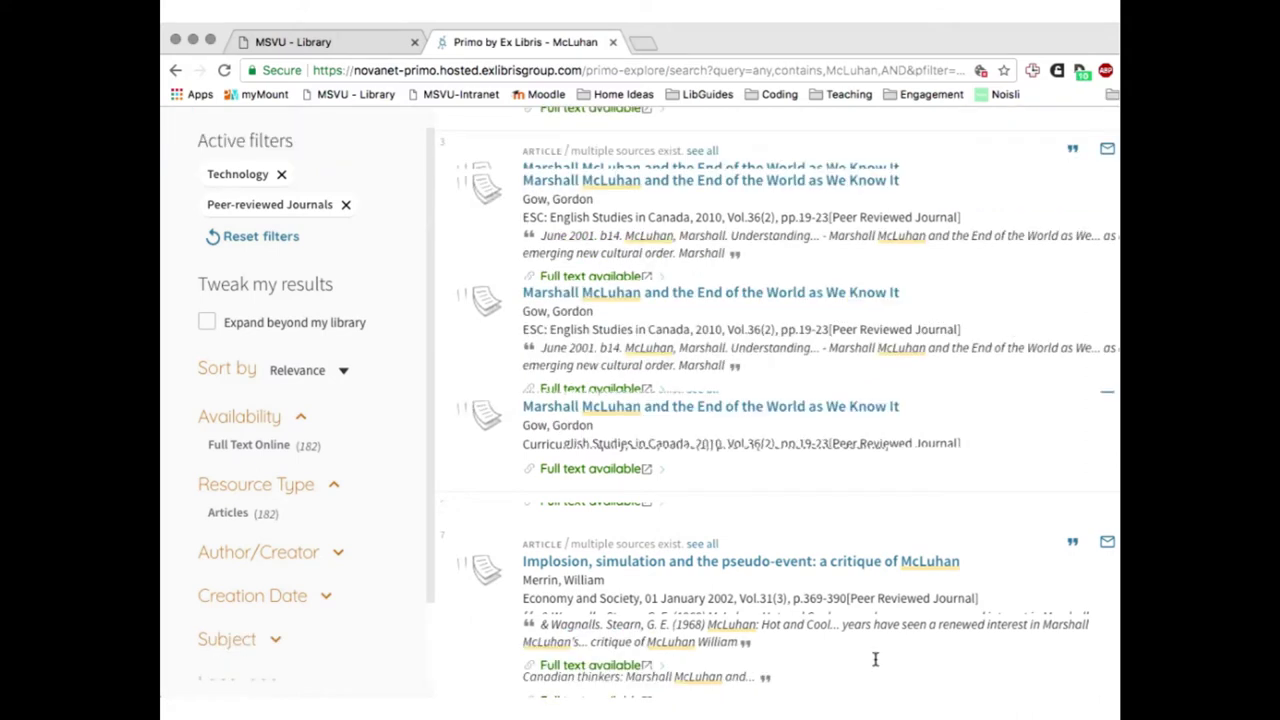
scroll(875, 660, "up", 8)
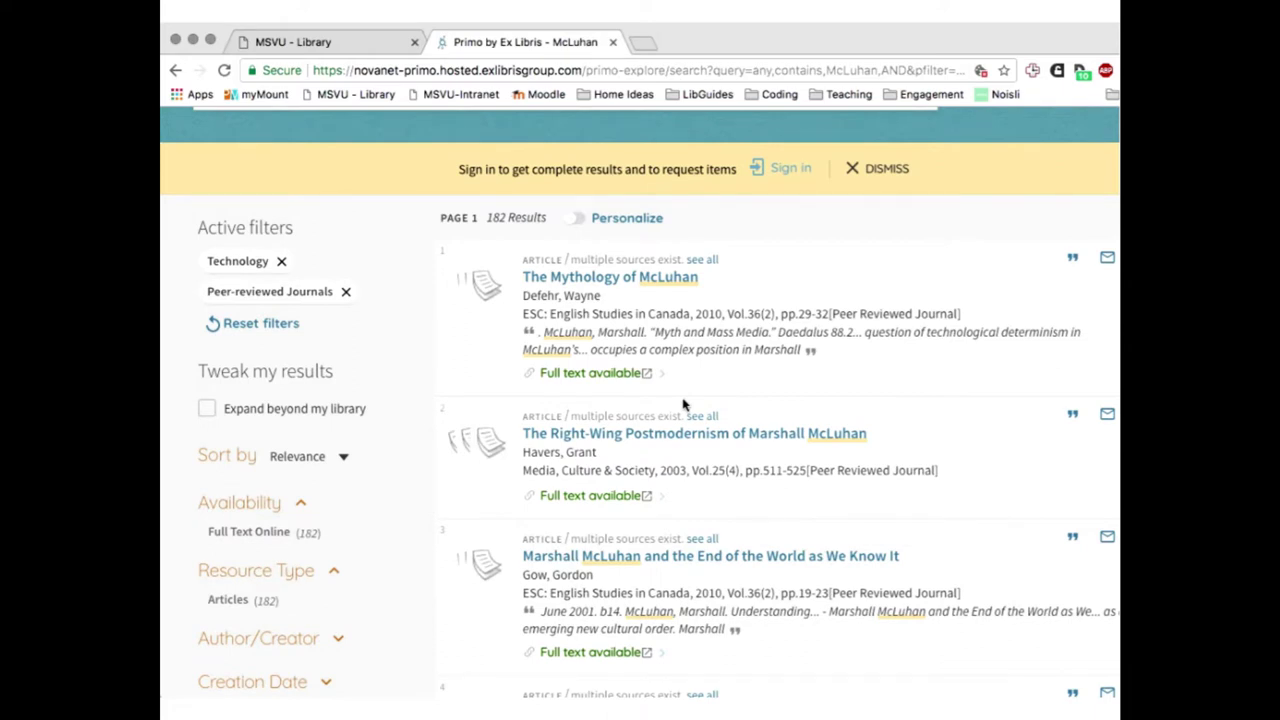
Open the full record for 'The Mythology of McLuhan' and review its details
left_click(578, 279)
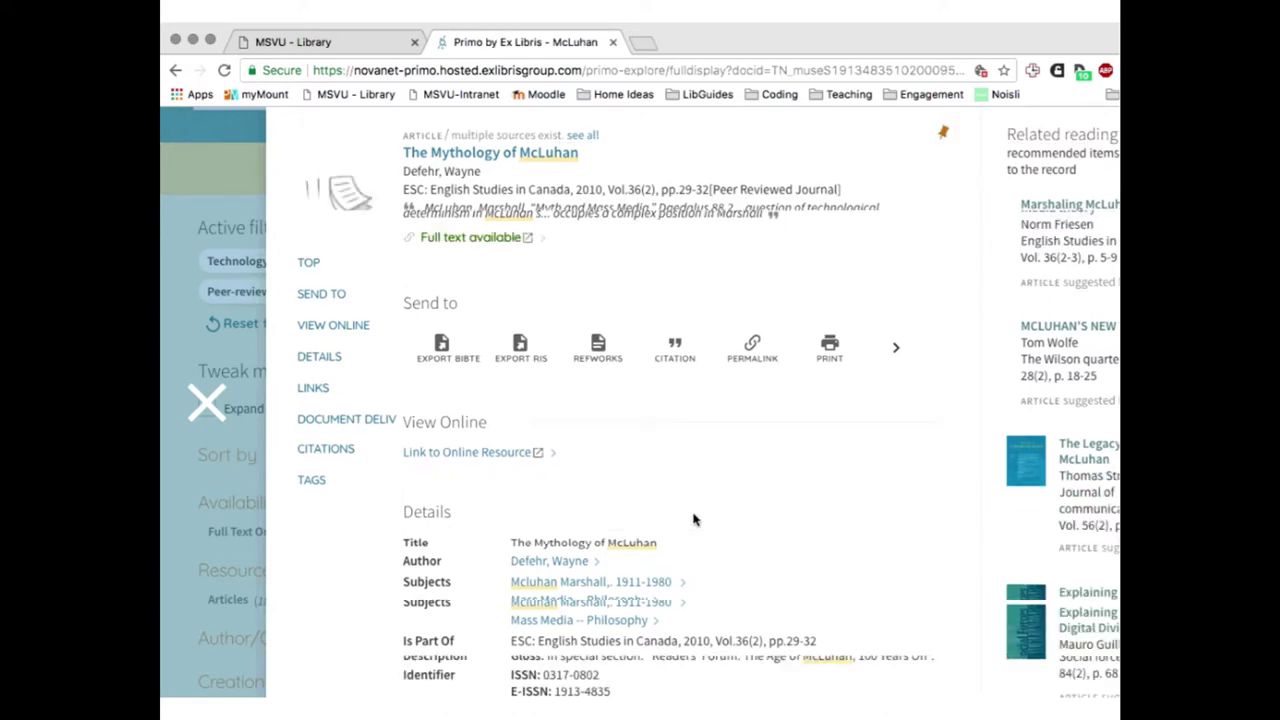
scroll(695, 519, "down", 5)
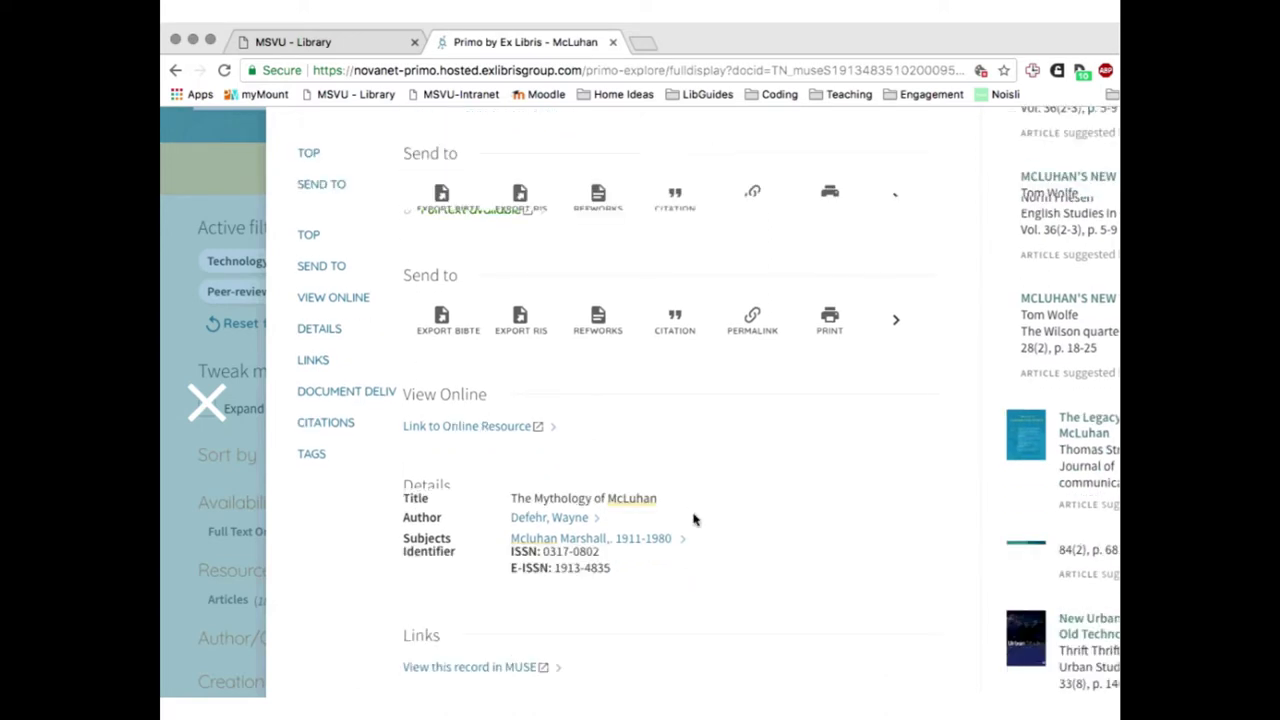
scroll(695, 519, "down", 3)
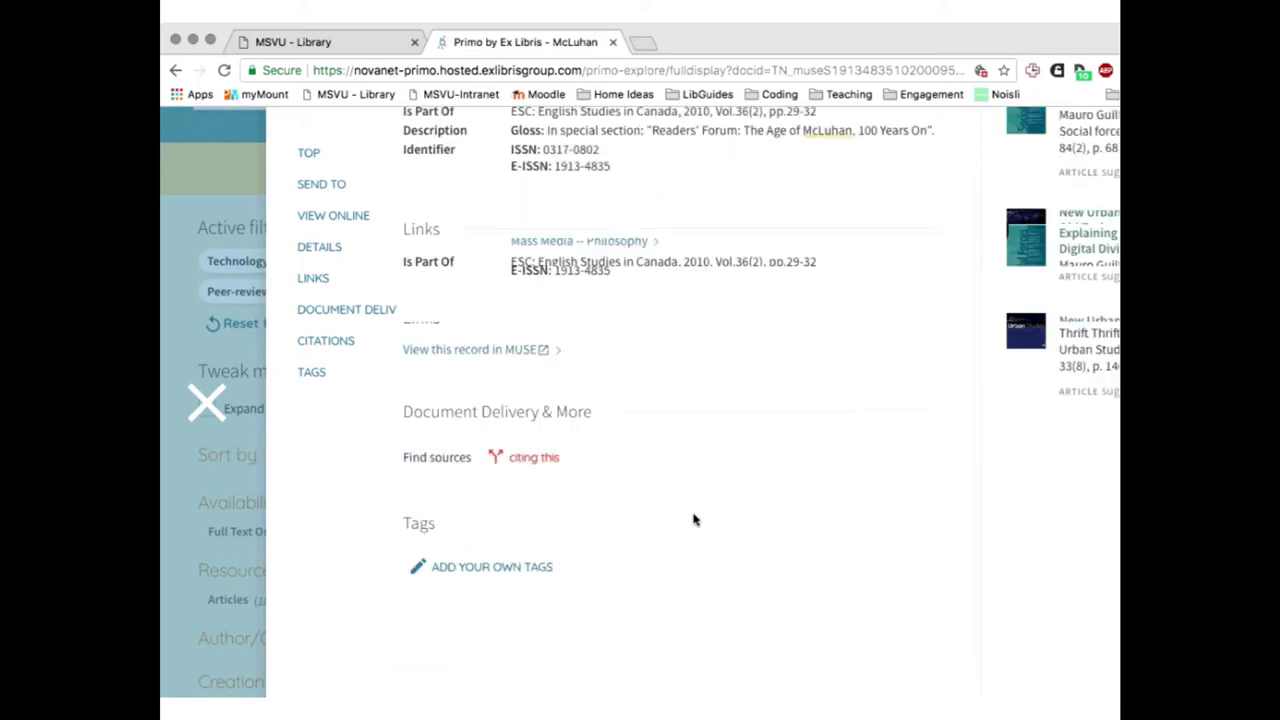
scroll(695, 519, "up", 5)
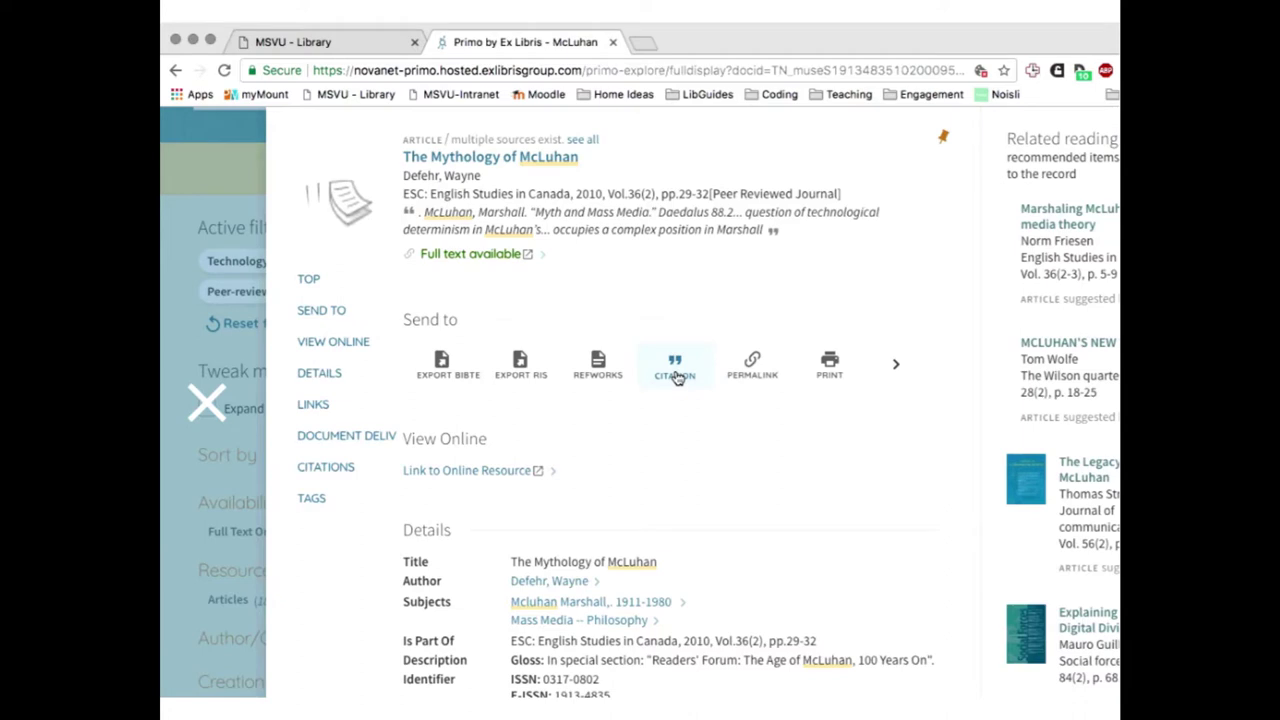
Show the article's formatted citations, viewing the APA (6th edition) version and article details
left_click(677, 378)
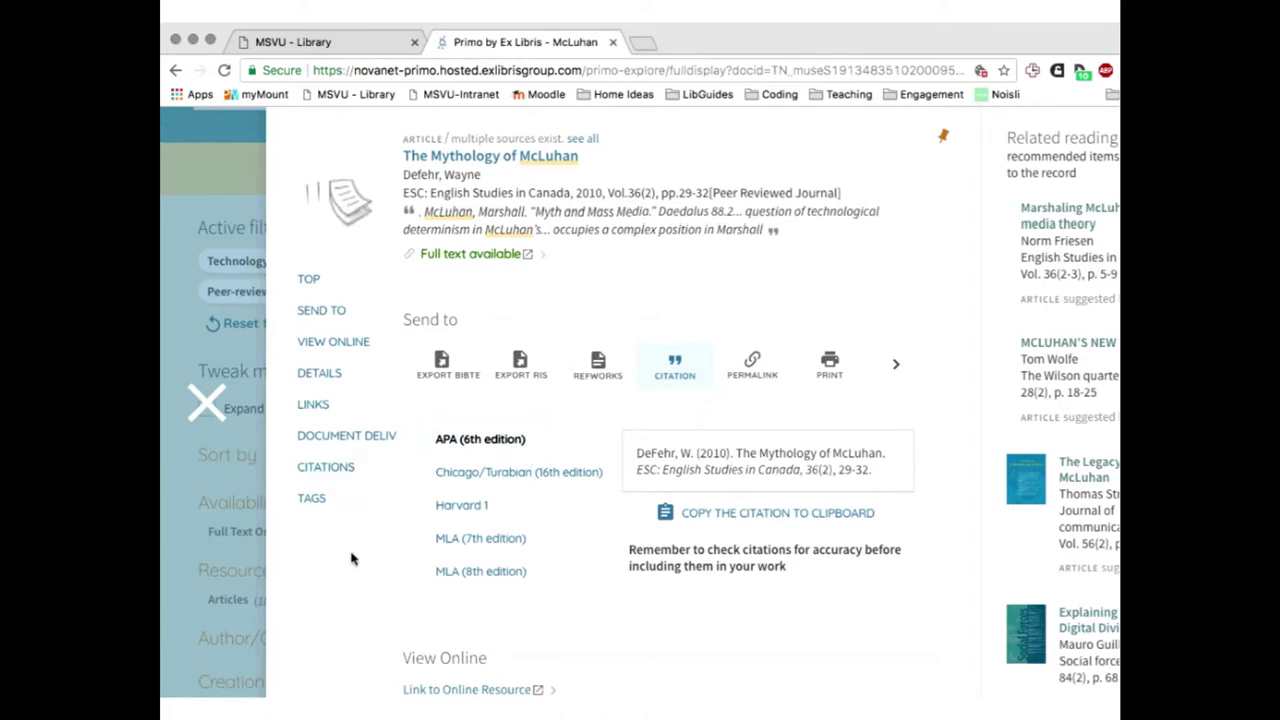
scroll(351, 557, "down", 3)
scroll(444, 457, "down", 4)
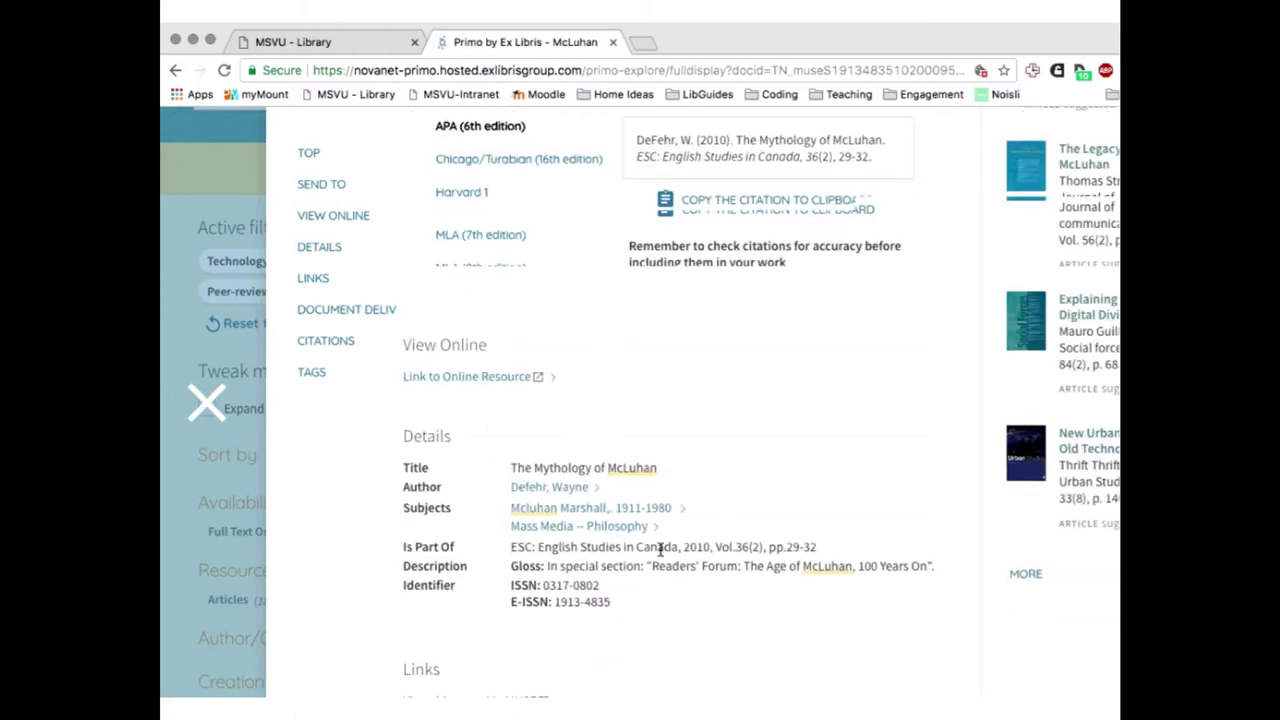
left_click_drag(519, 468, 366, 486)
left_click(368, 490)
scroll(369, 496, "up", 4)
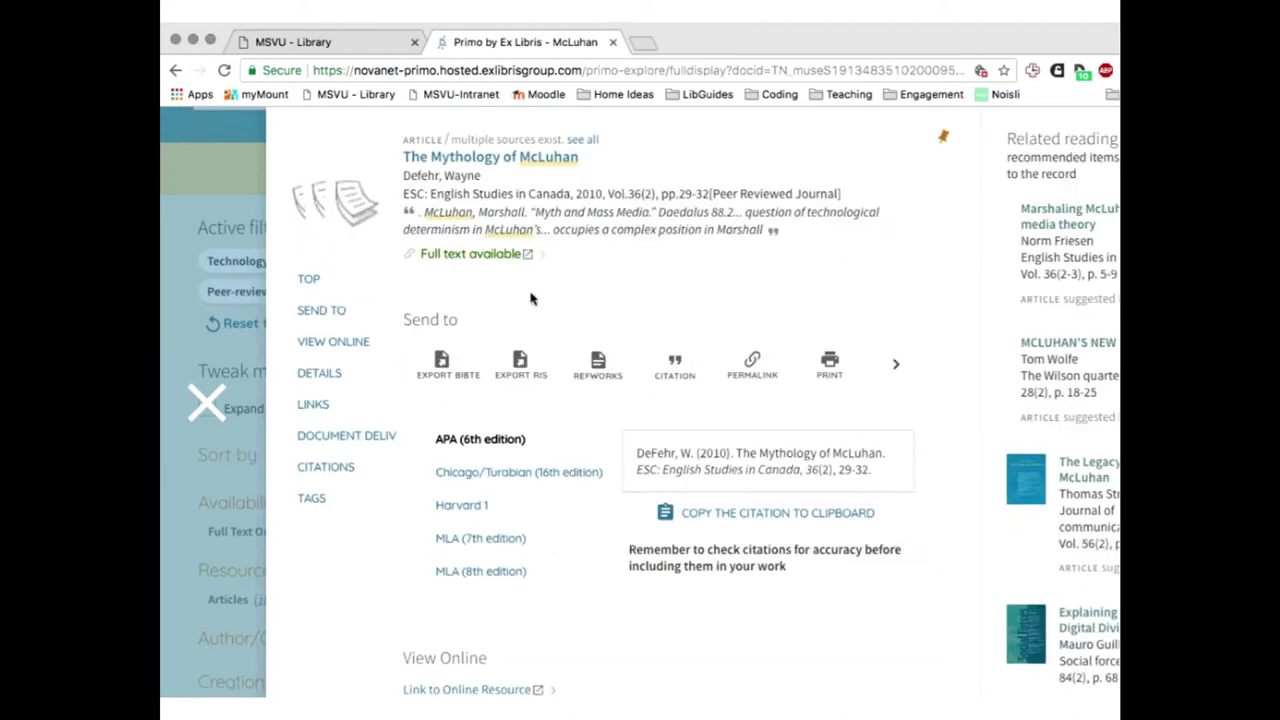
Follow the EBSCOhost Academic Search Premier full-text link and log into the proxy with username and password
left_click(460, 257)
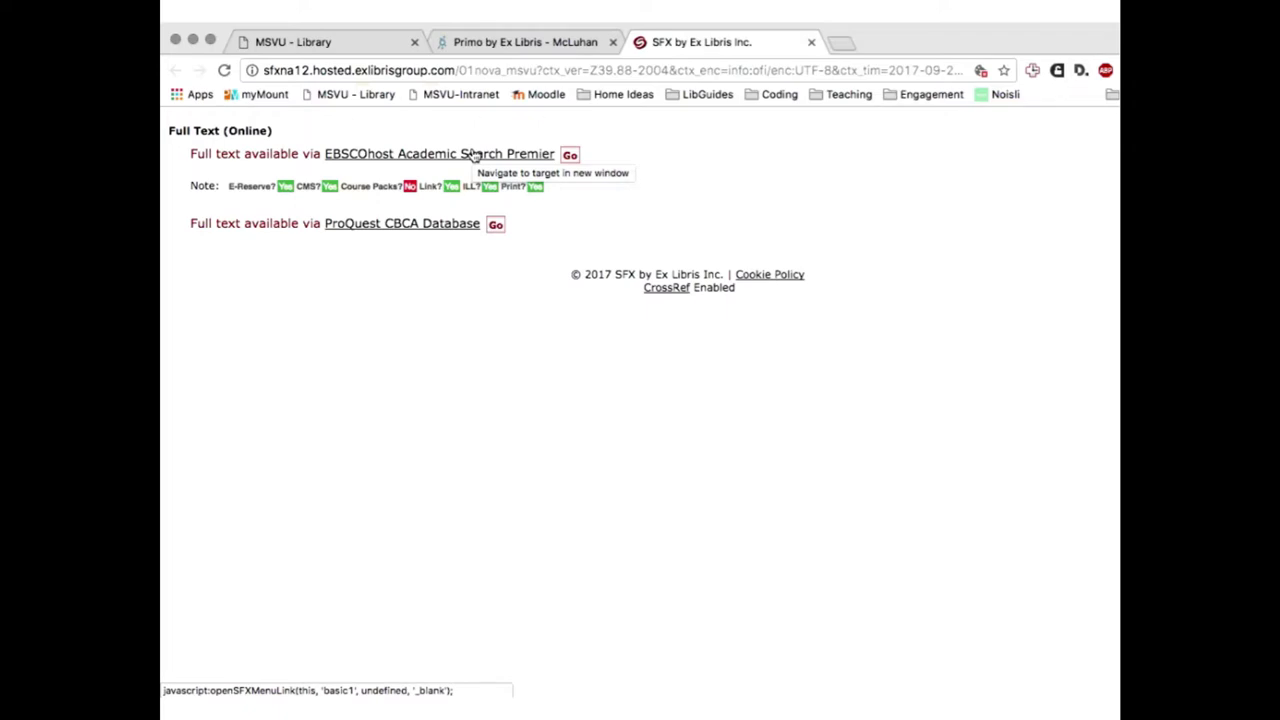
left_click(473, 155)
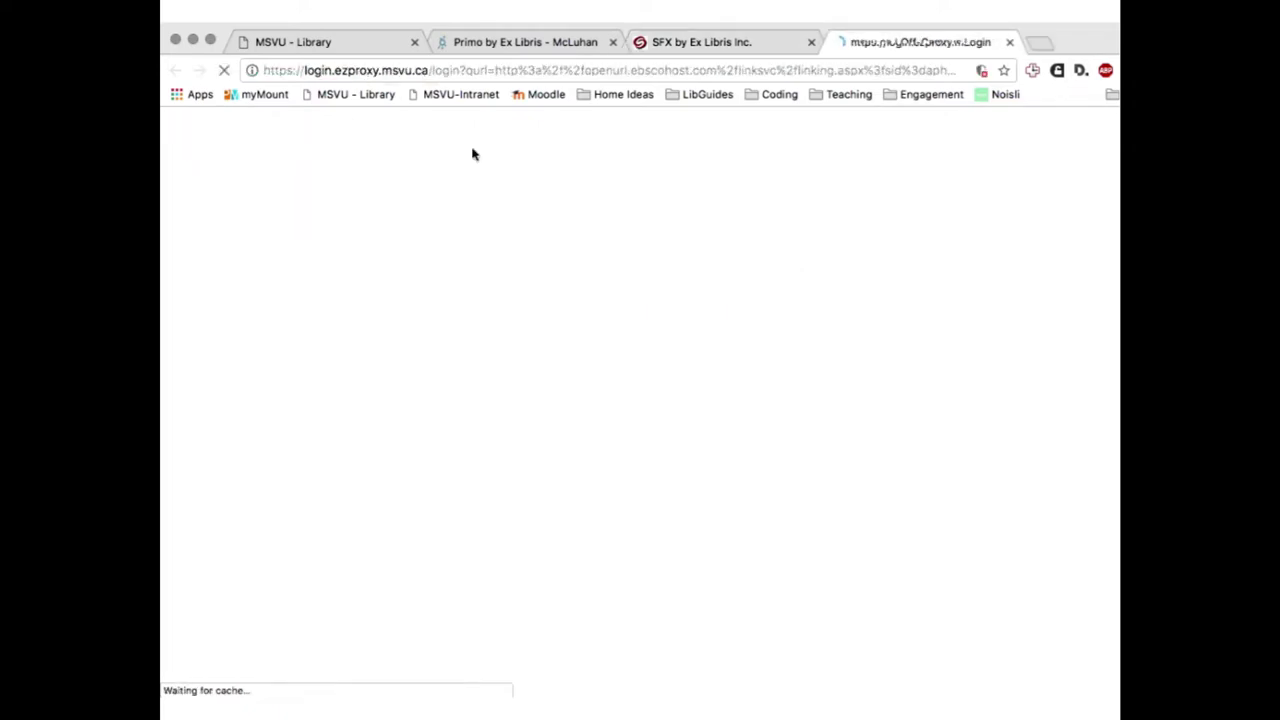
left_click(455, 320)
key("Tab")
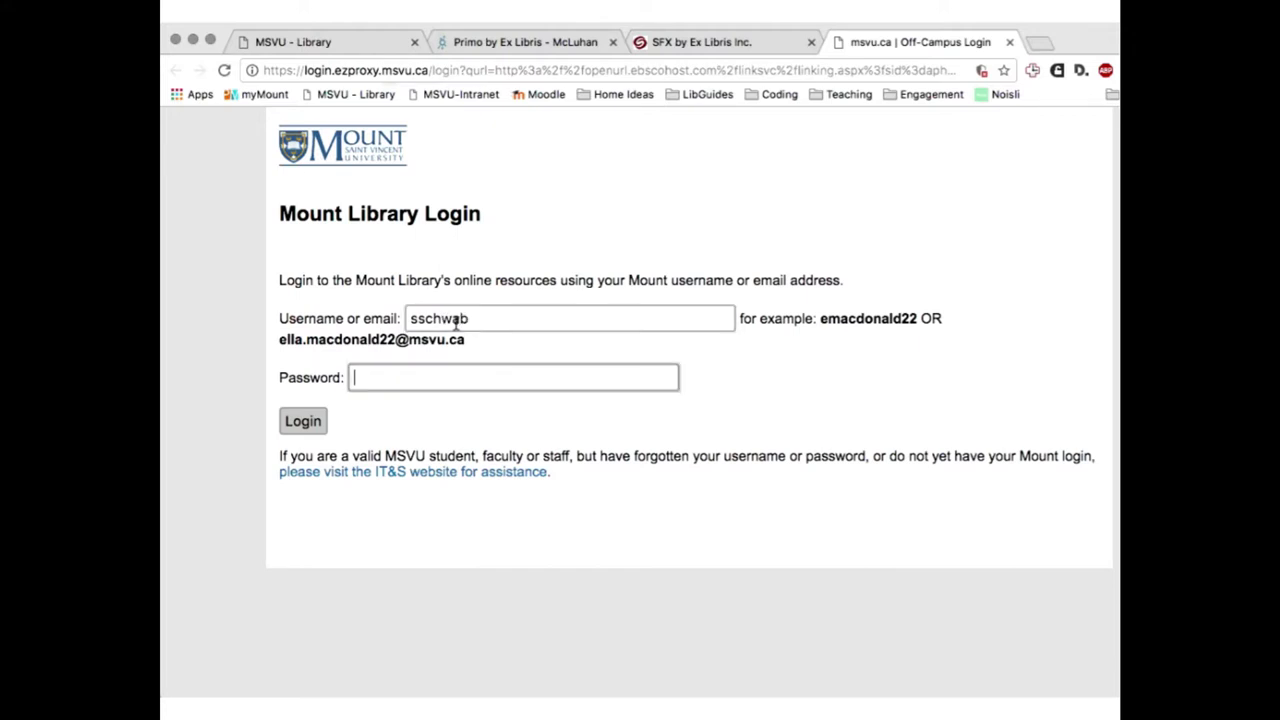
type("•••••")
key("BackSpace")
key("BackSpace")
key("BackSpace")
type("••••••••••••••••••••••")
key("Return")
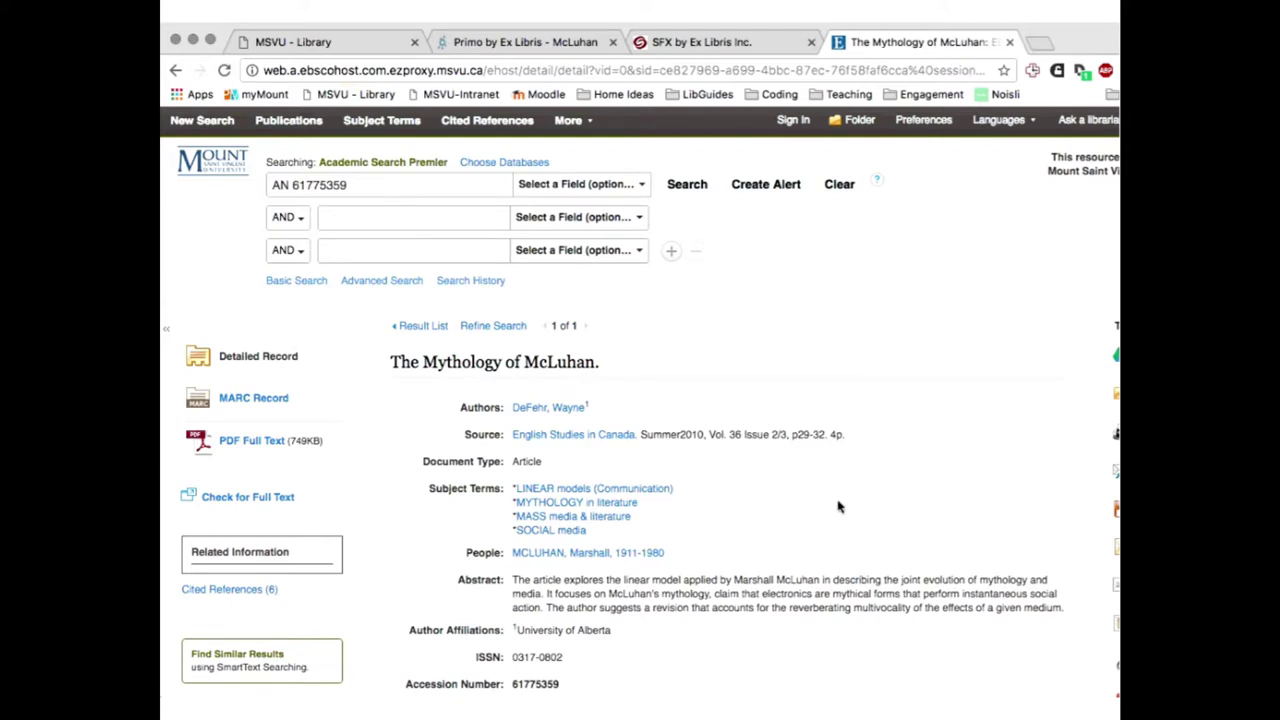
Open the PDF Full Text of 'The Mythology of McLuhan' from the EBSCOhost record
scroll(800, 513, "down", 1)
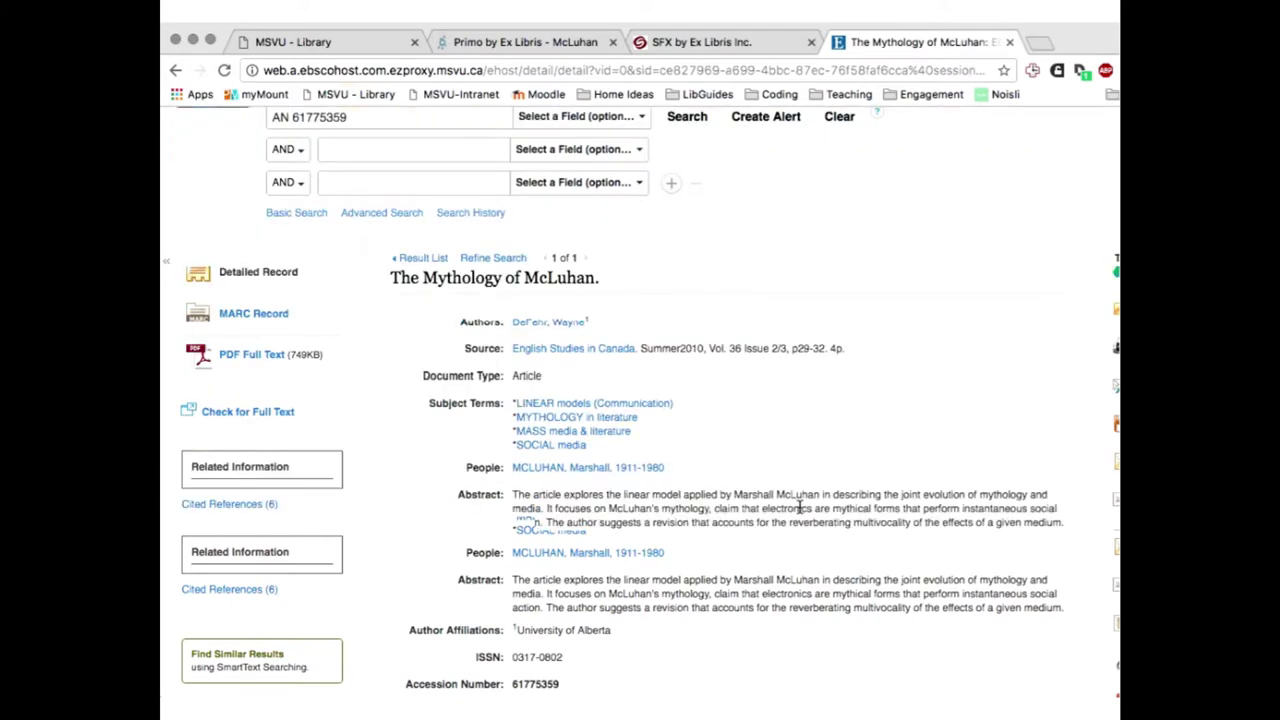
scroll(812, 525, "down", 1)
scroll(812, 527, "down", 1)
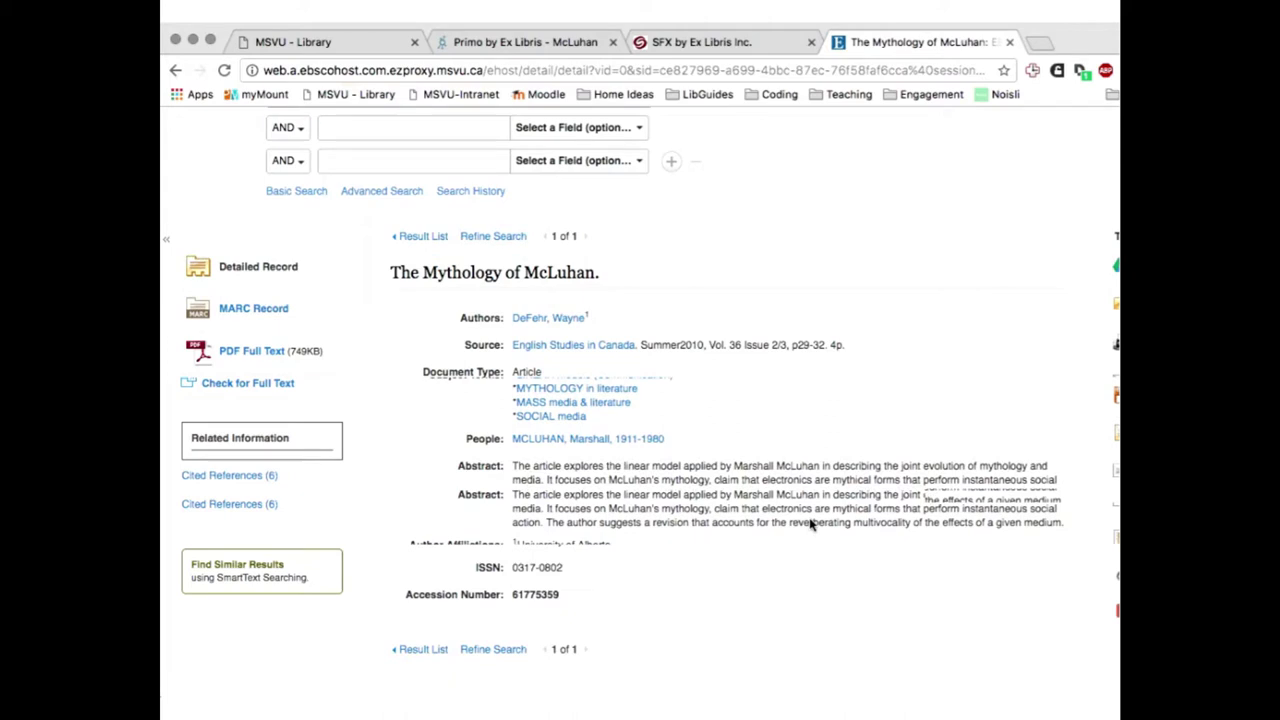
scroll(661, 513, "down", 1)
scroll(683, 551, "up", 2)
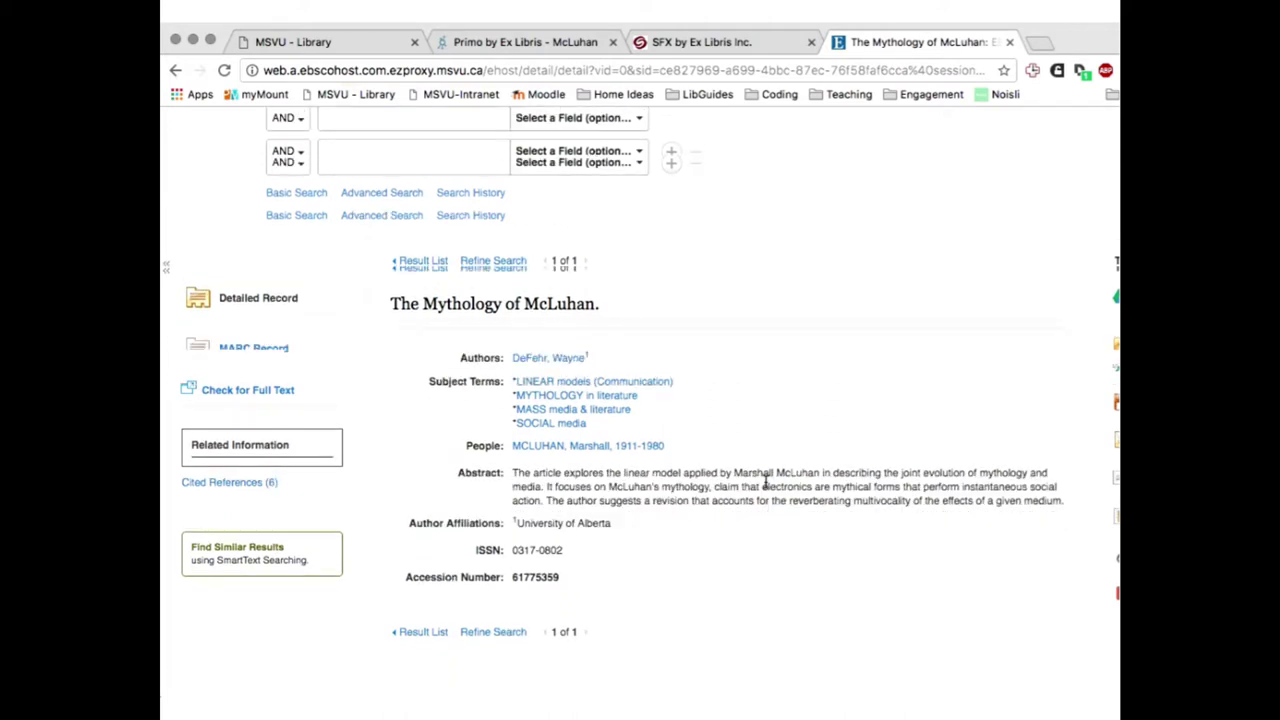
scroll(766, 483, "up", 2)
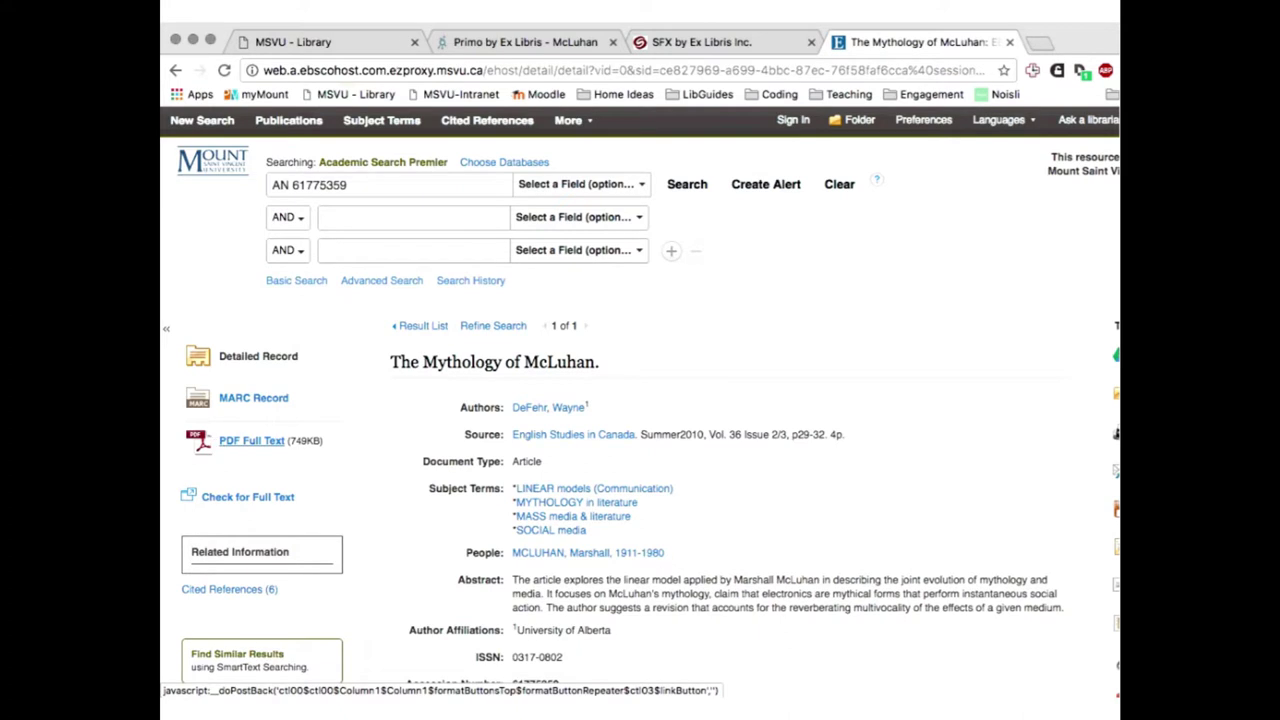
left_click(244, 446)
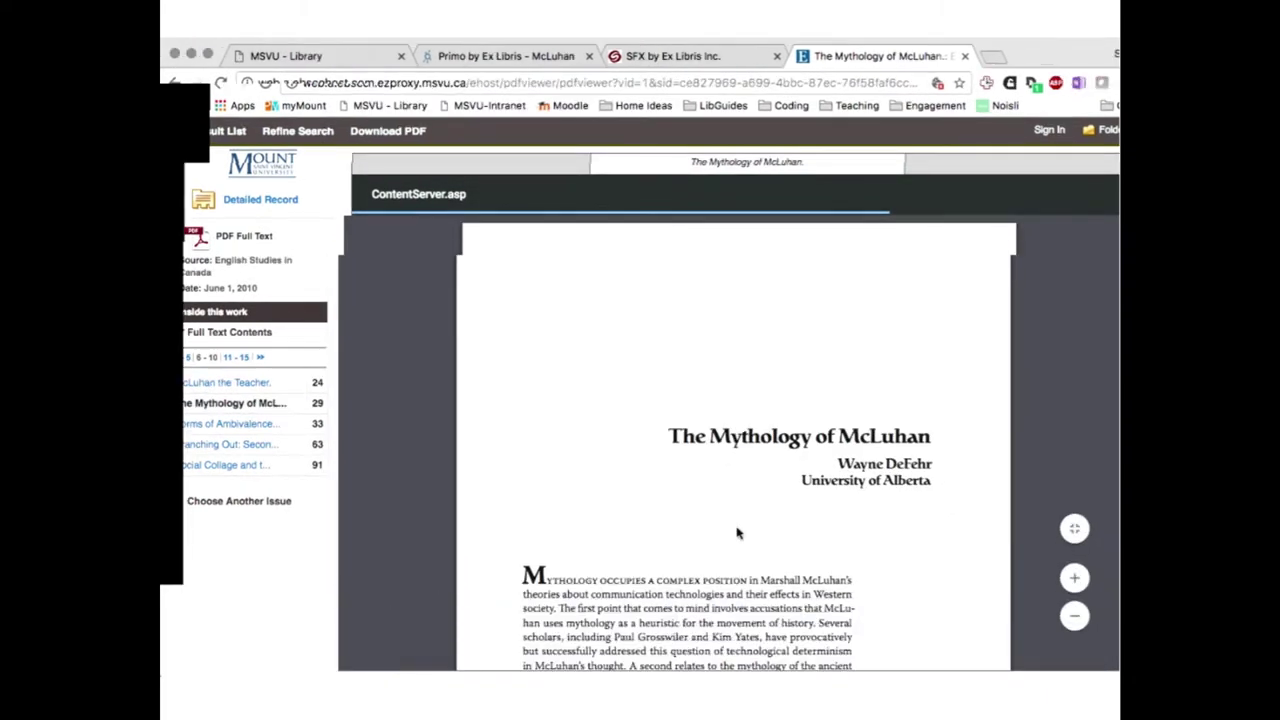
Highlight then clear the University of Alberta affiliation, dismiss the sharing notification, and switch to the Preview slides
left_click_drag(805, 450, 938, 449)
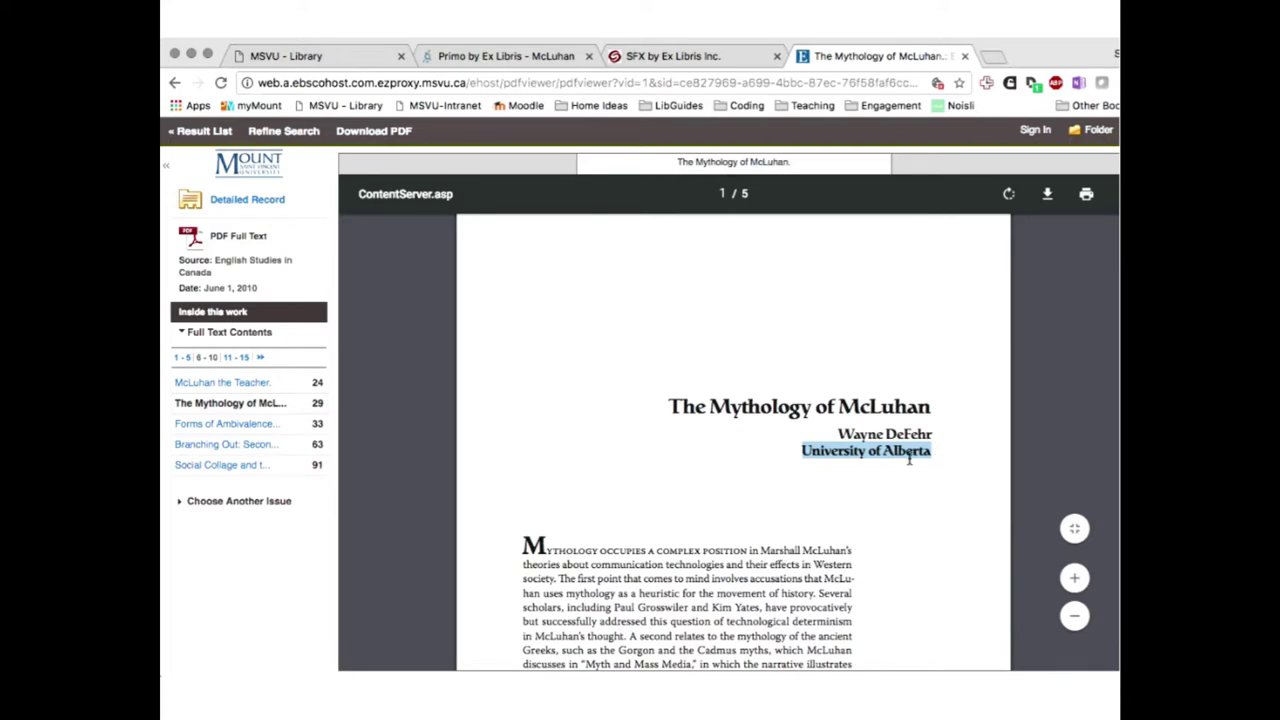
left_click(672, 534)
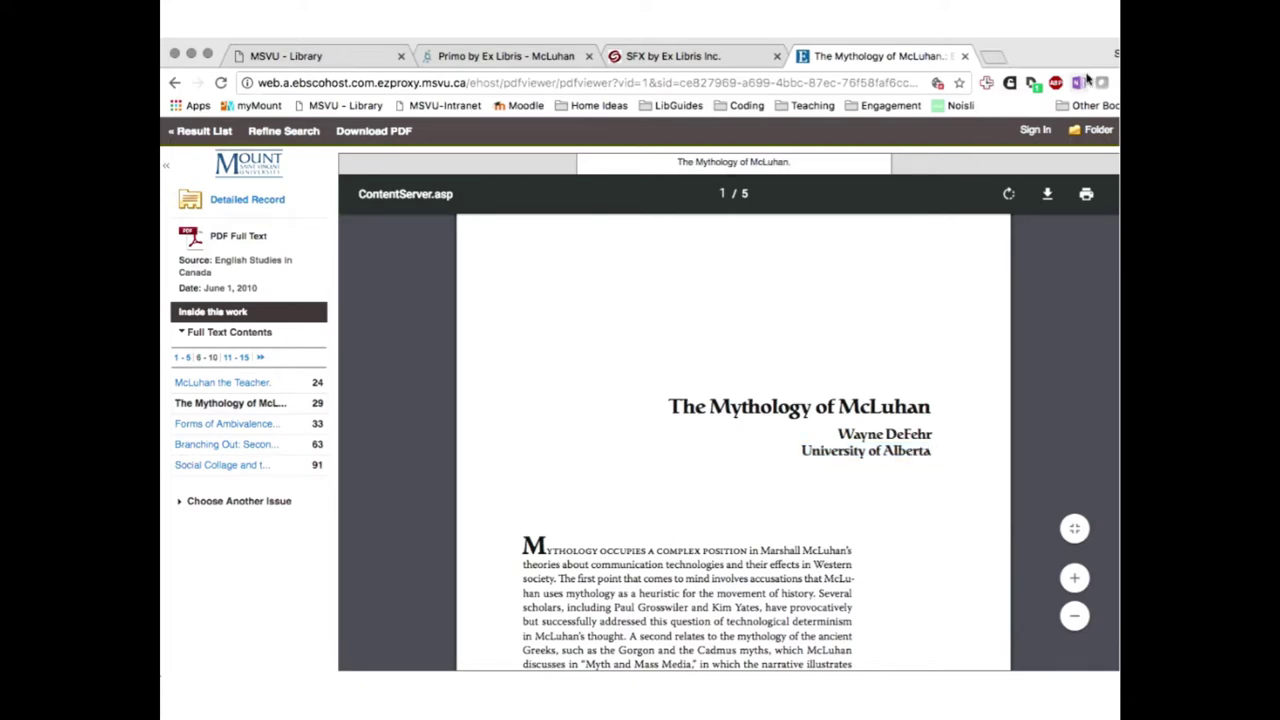
left_click(1048, 196)
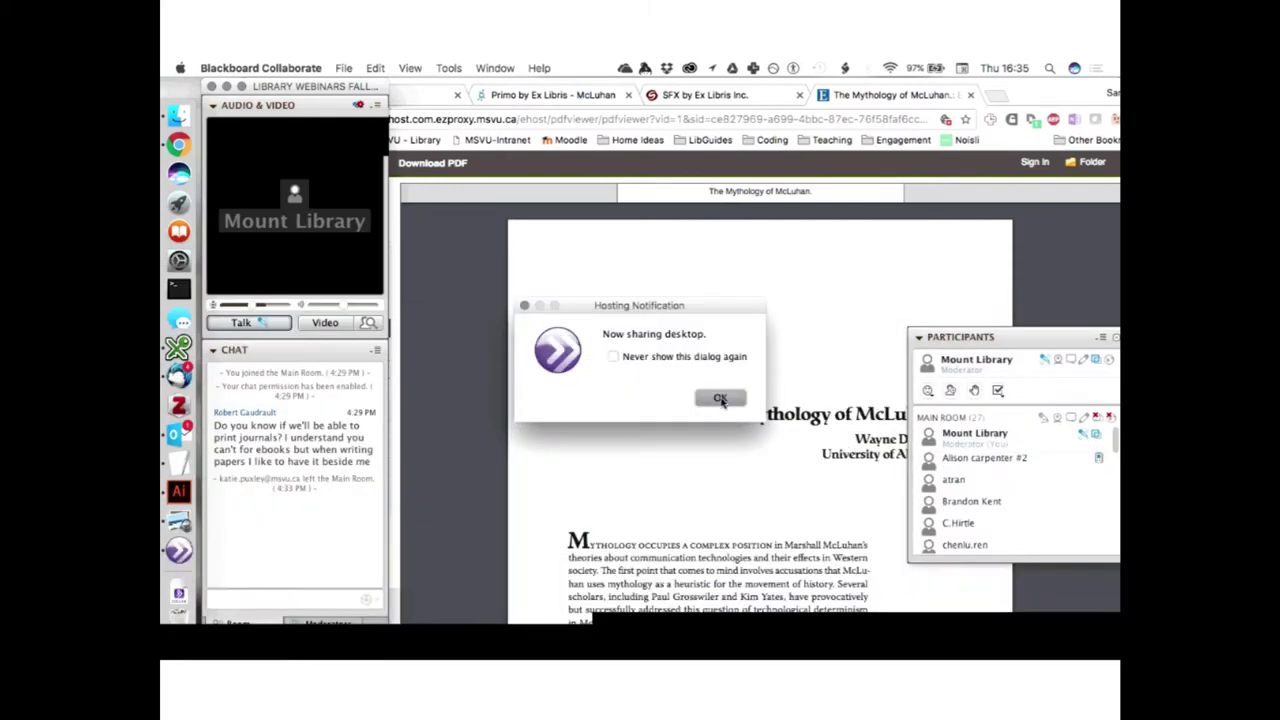
left_click(721, 399)
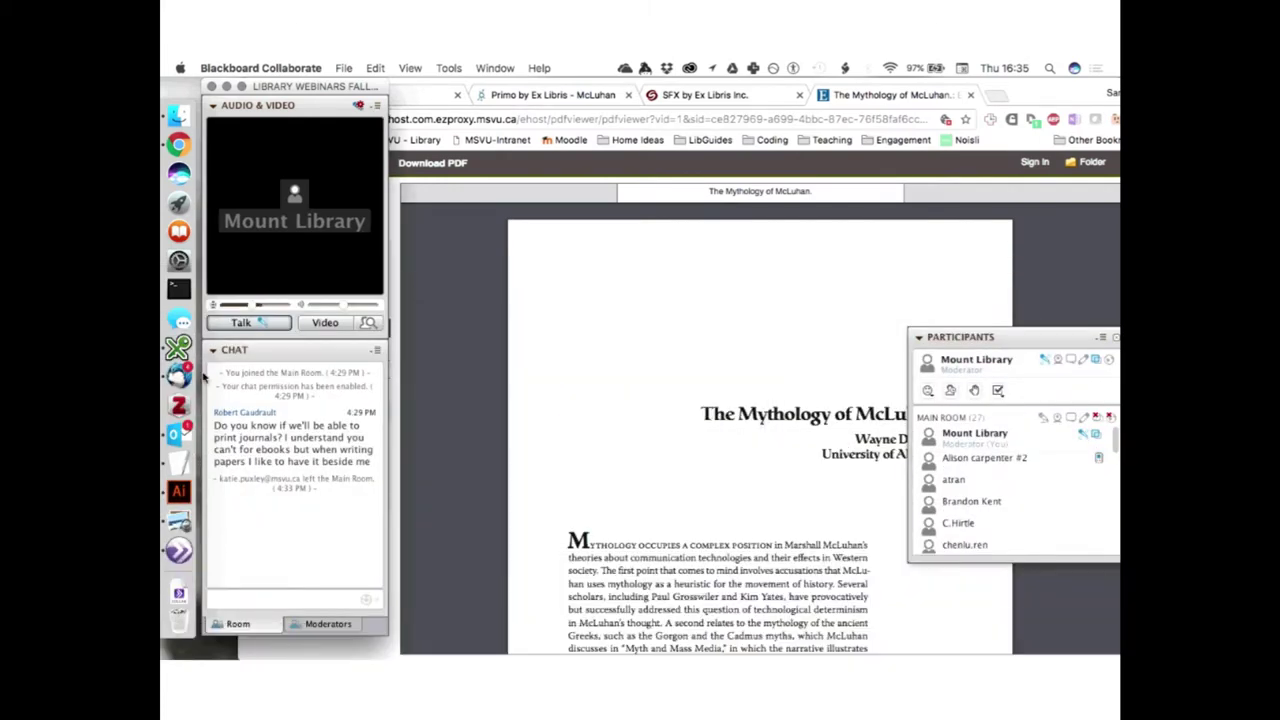
left_click(190, 522)
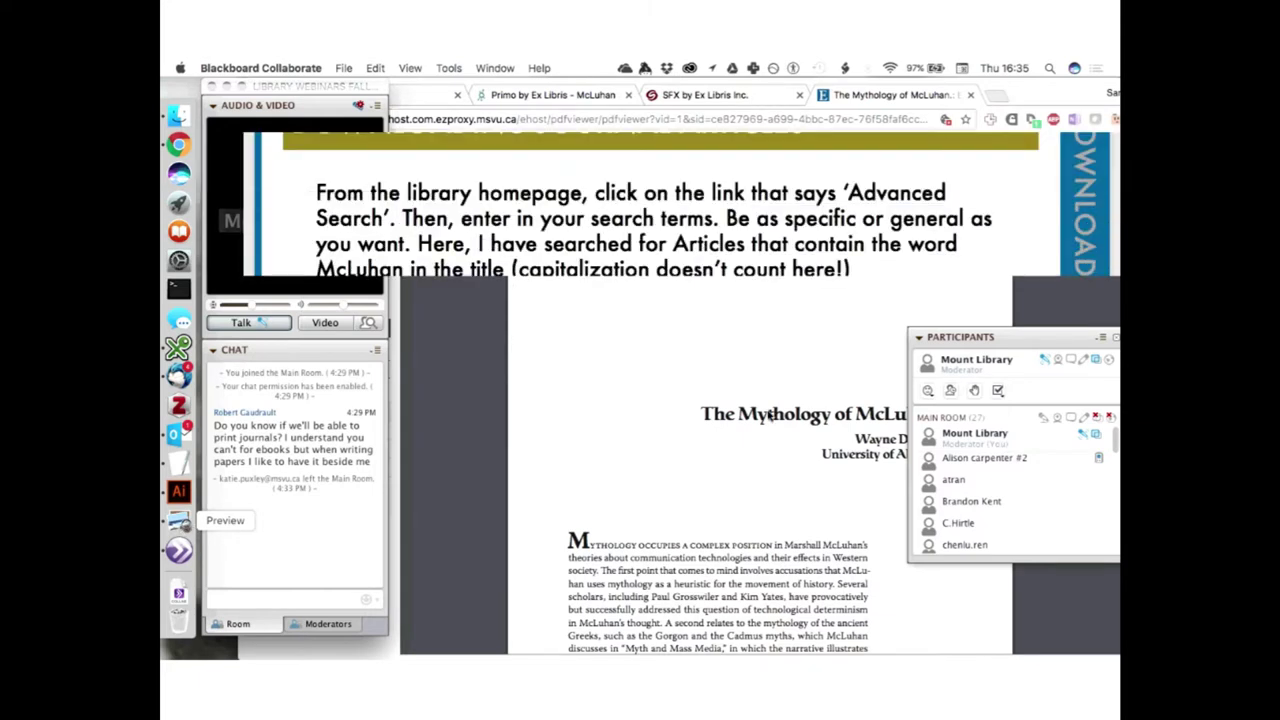